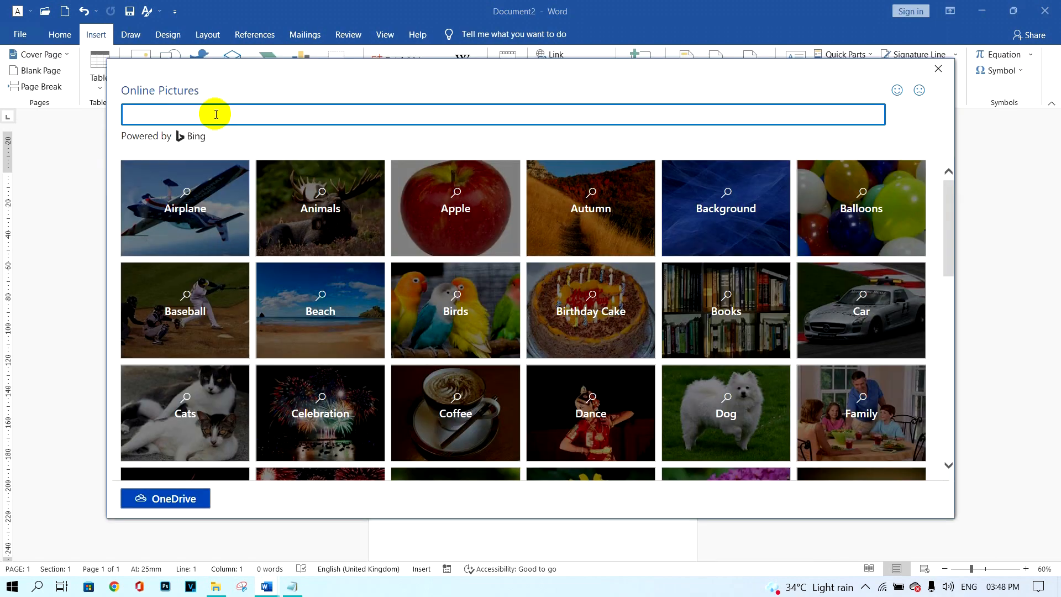
# Enter "cat" as the search term for online pictures
pyautogui.write('cat')
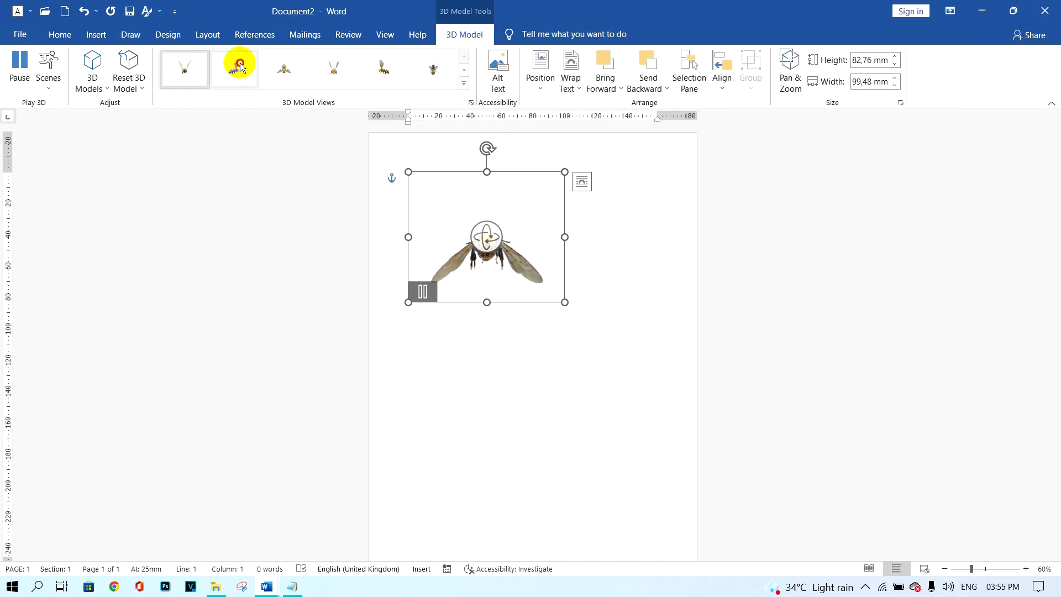
# Apply the second preset view, showing the bee from the side, to the 3D model, and undo the last change
pyautogui.click(235, 66)
pyautogui.click(437, 344)
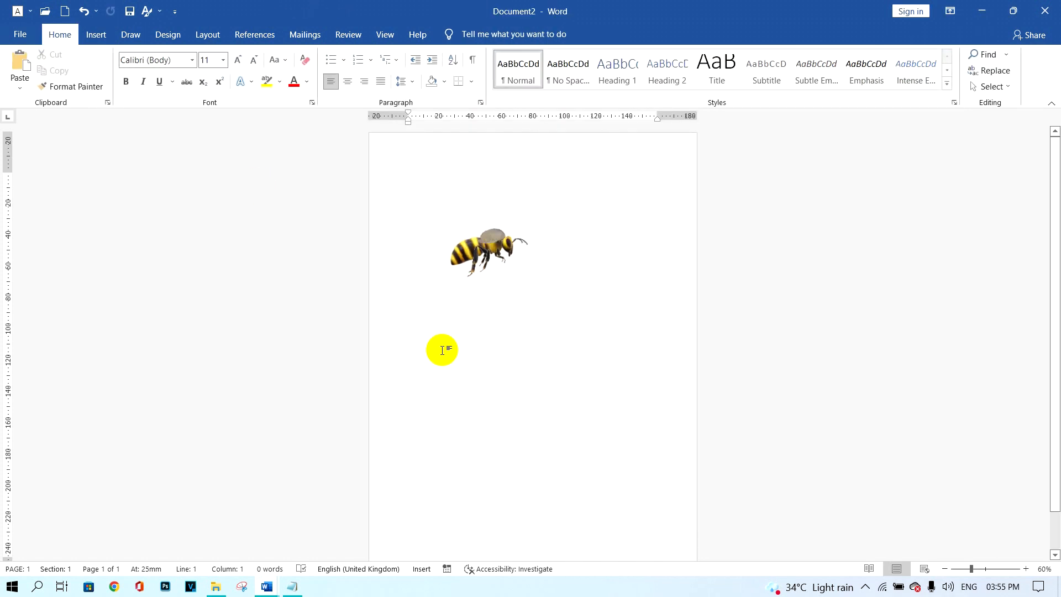
pyautogui.hotkey('ctrl', 'z')
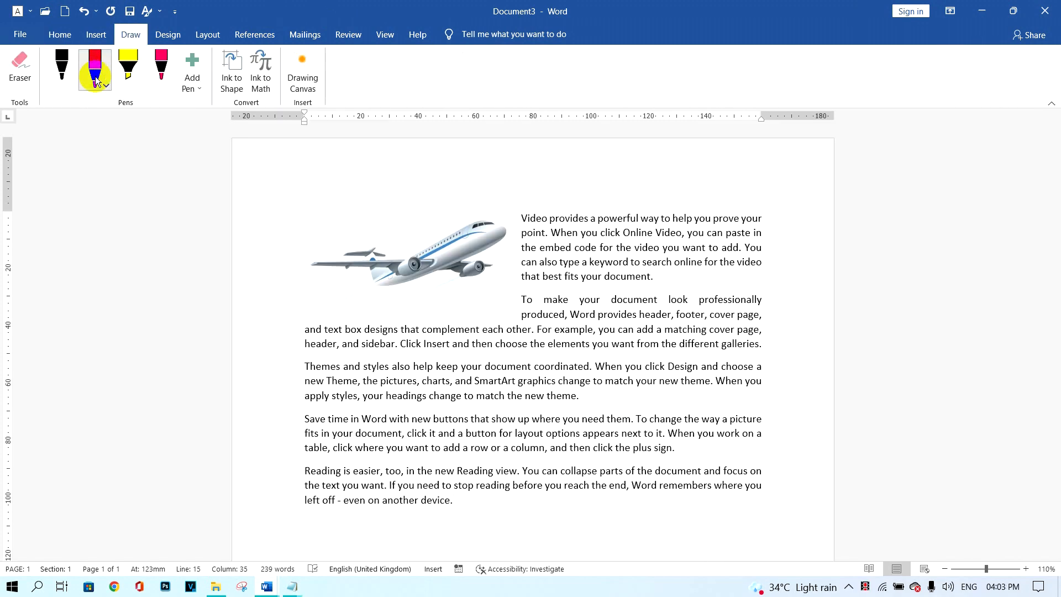
# Open the settings of the second drawing pen
pyautogui.click(108, 85)
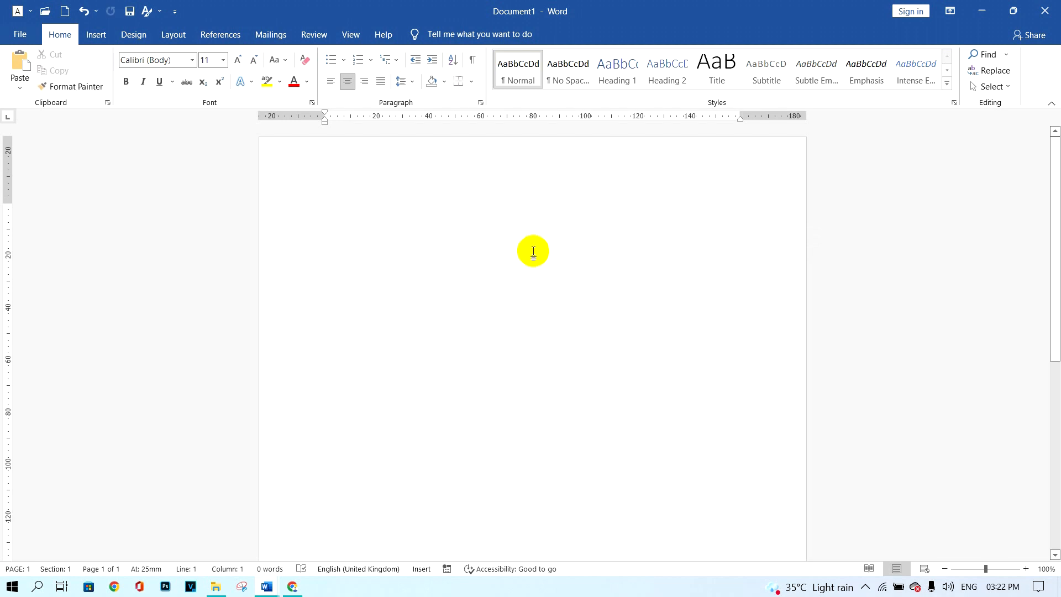
# Start inserting an online video, switch to Chrome and copy the URL of YouTube's "Advanced Microsoft Word - Formatting Your Document"
pyautogui.click(101, 38)
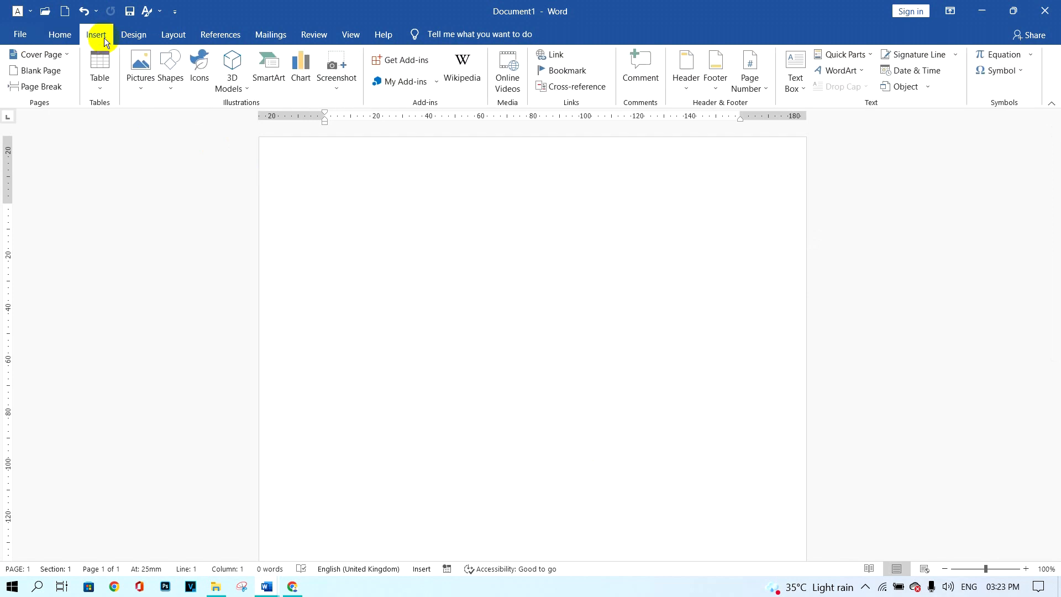
pyautogui.click(513, 94)
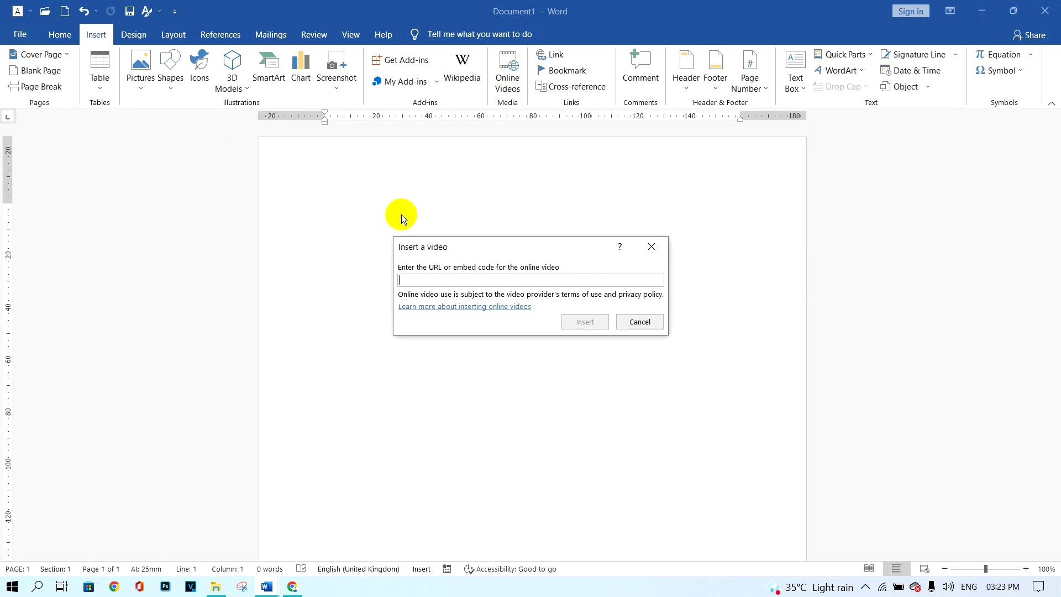
pyautogui.hotkey('alt', 'Tab')
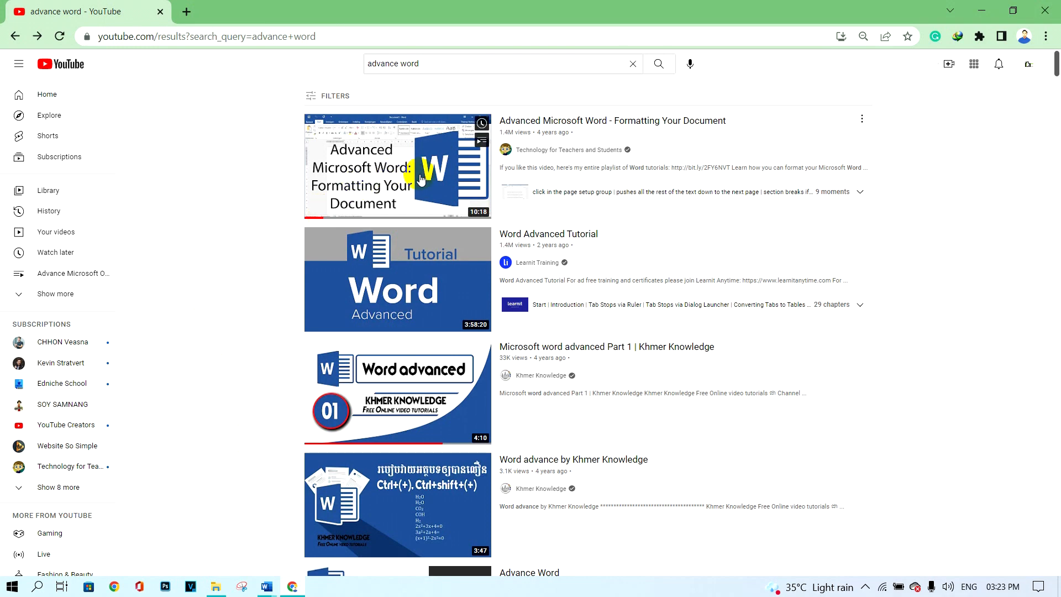
pyautogui.click(405, 181)
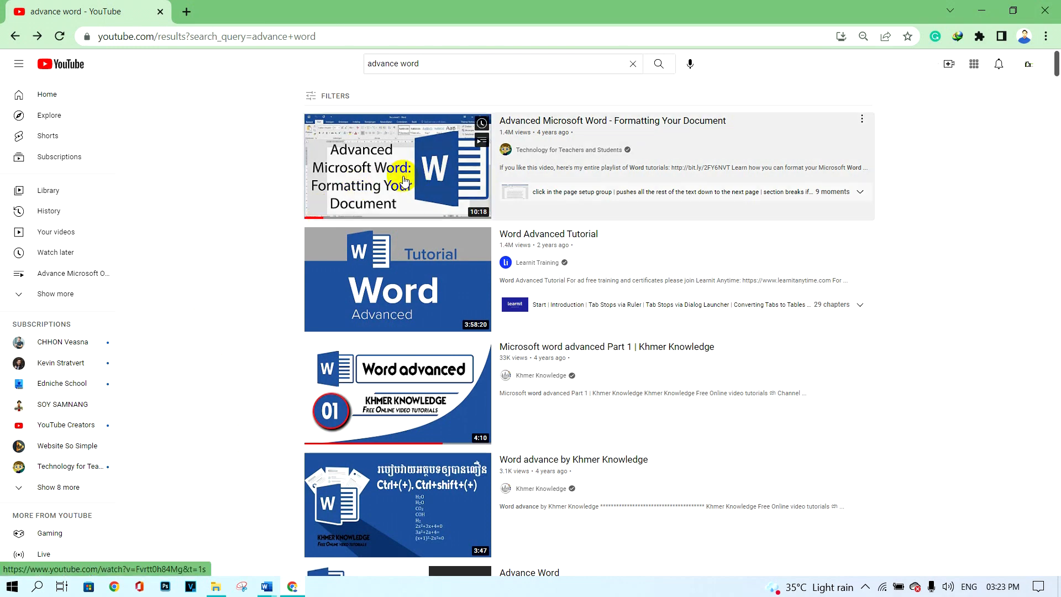
pyautogui.click(298, 35)
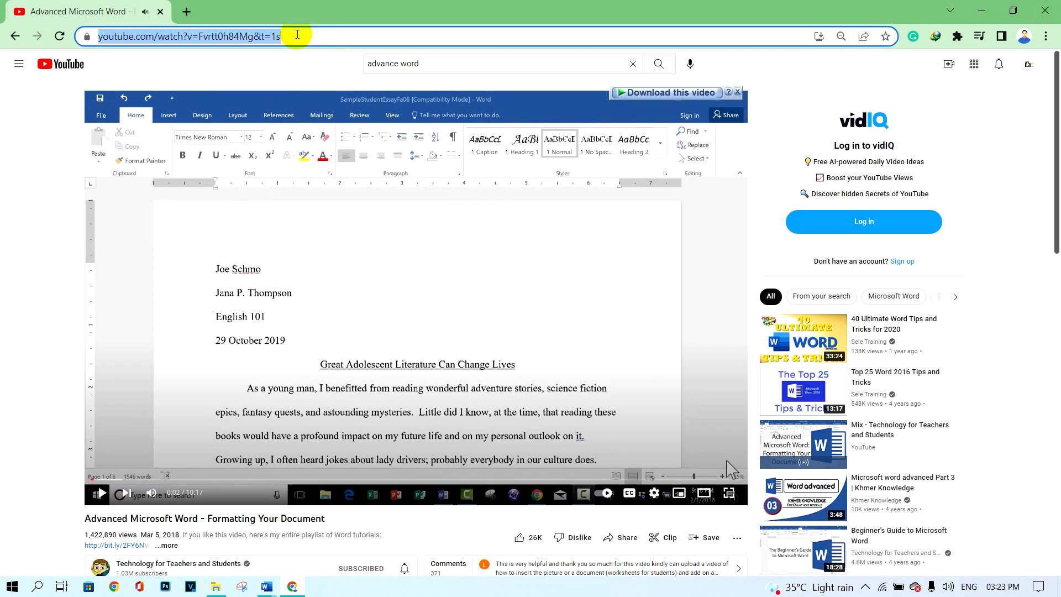
pyautogui.rightClick(269, 38)
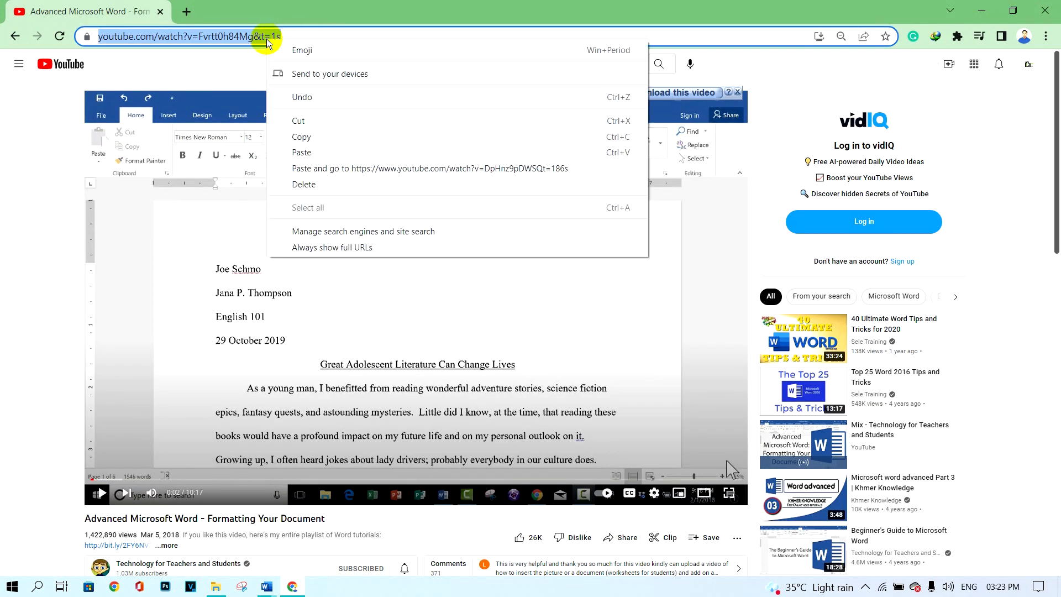
pyautogui.click(315, 139)
# Switch back to Word's Document1 and insert the online video from the copied YouTube URL
pyautogui.moveTo(262, 590)
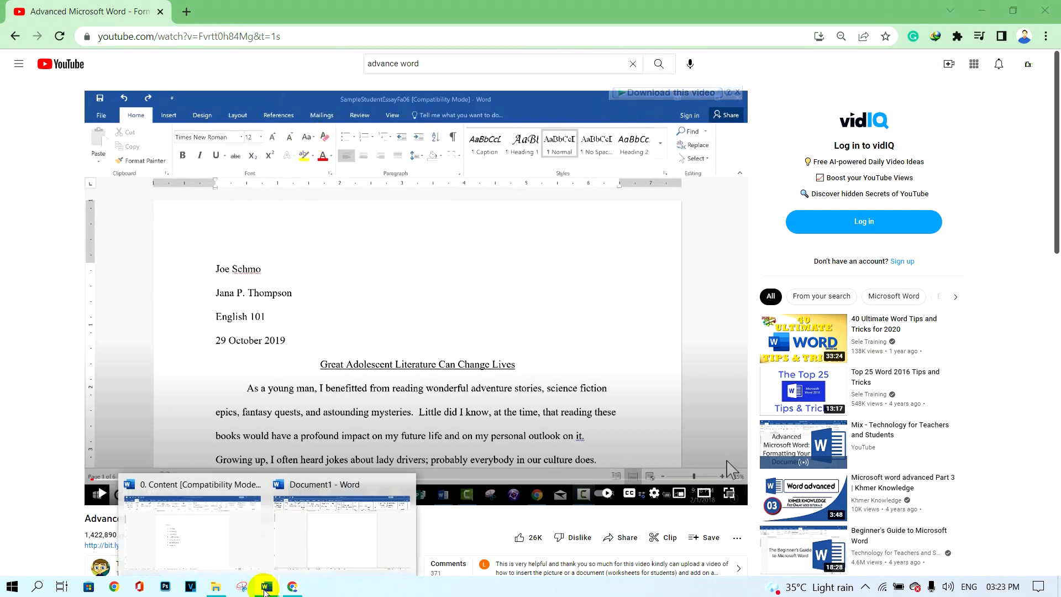
pyautogui.click(323, 539)
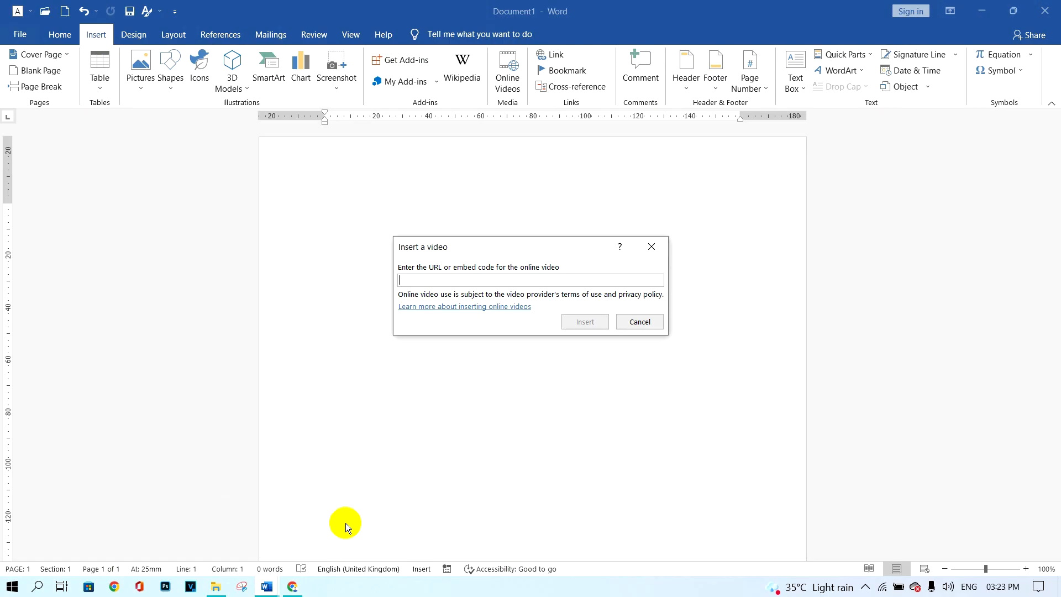
pyautogui.rightClick(425, 280)
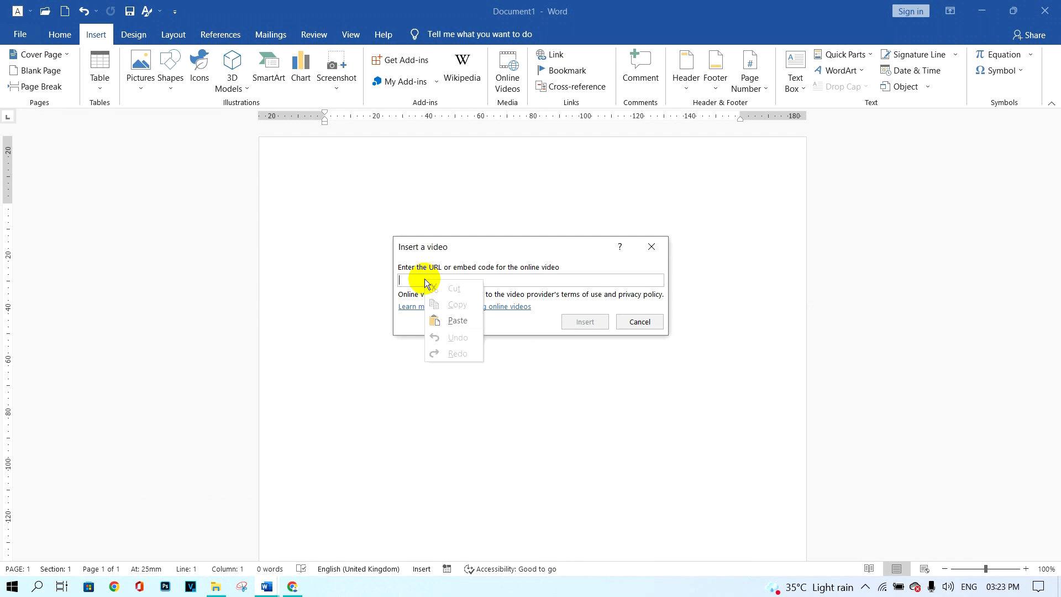
pyautogui.click(457, 321)
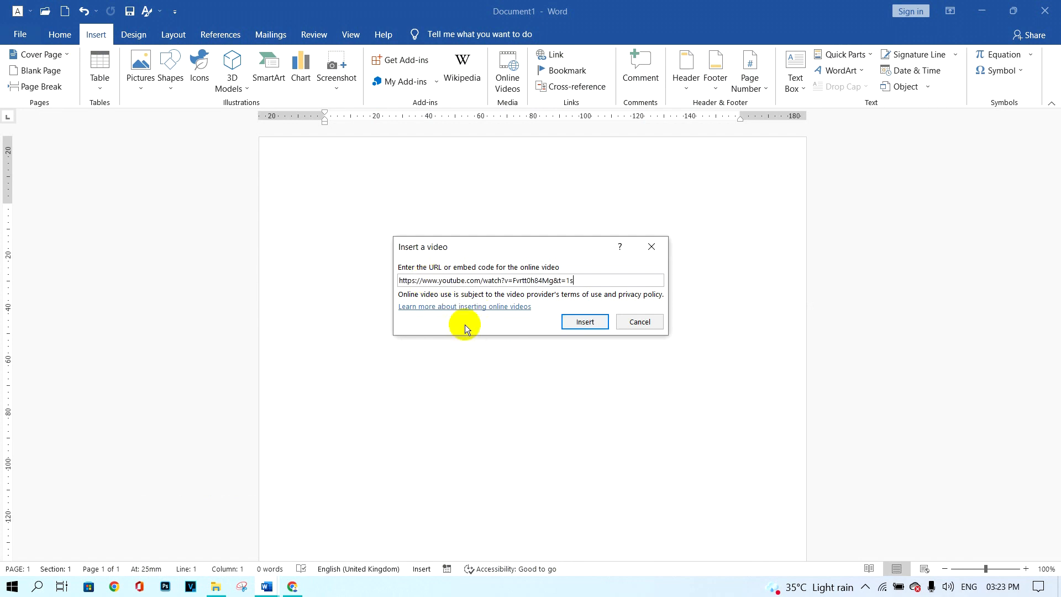
pyautogui.click(585, 324)
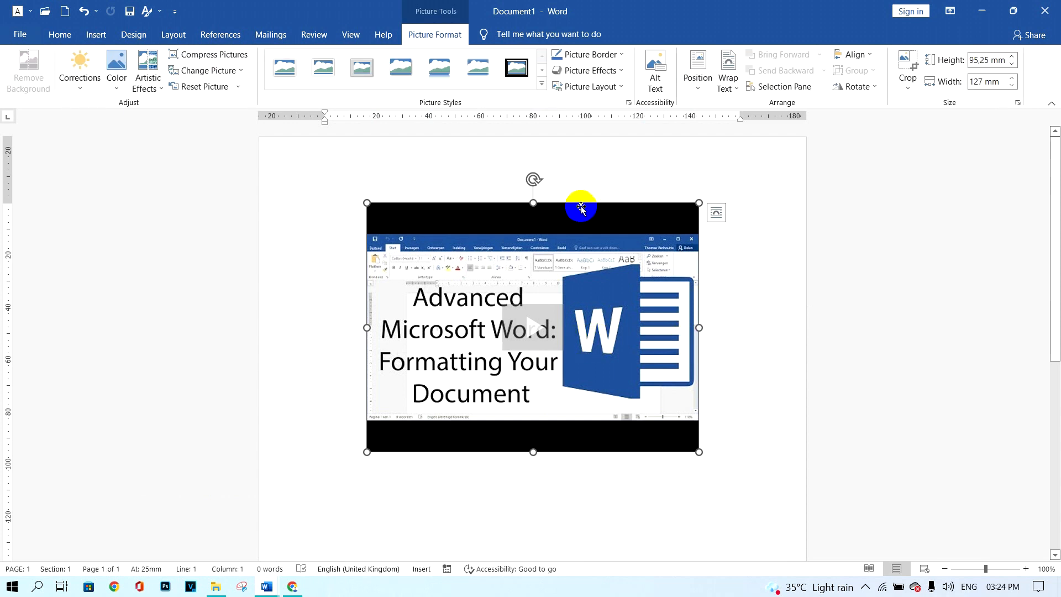
# Crop the black bands off the top and bottom of the video thumbnail, and play the embedded video
pyautogui.click(907, 71)
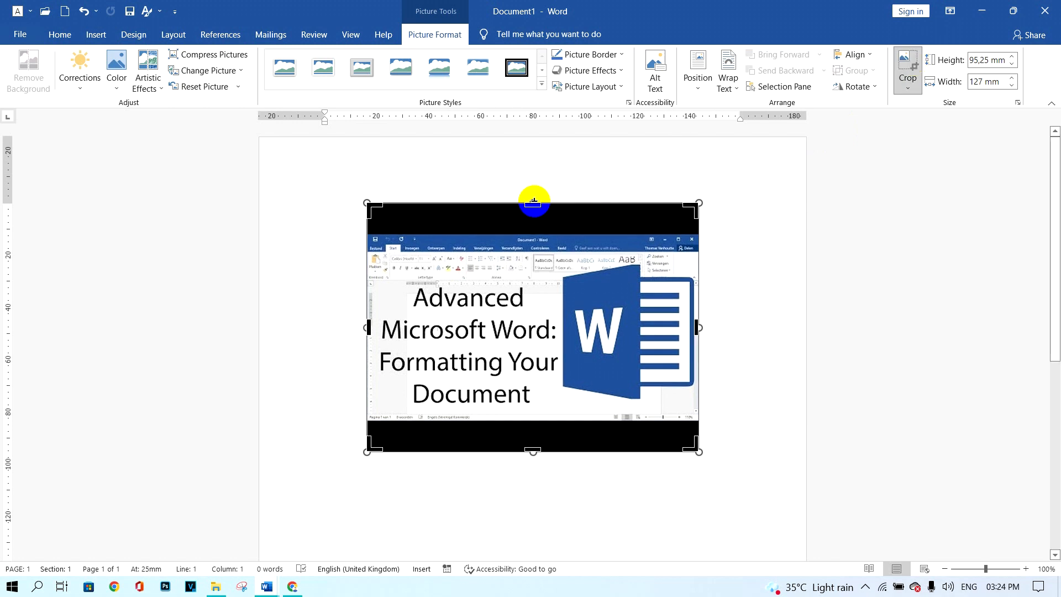
pyautogui.moveTo(533, 203); pyautogui.dragTo(529, 233)
pyautogui.moveTo(532, 422); pyautogui.dragTo(541, 387)
pyautogui.click(741, 337)
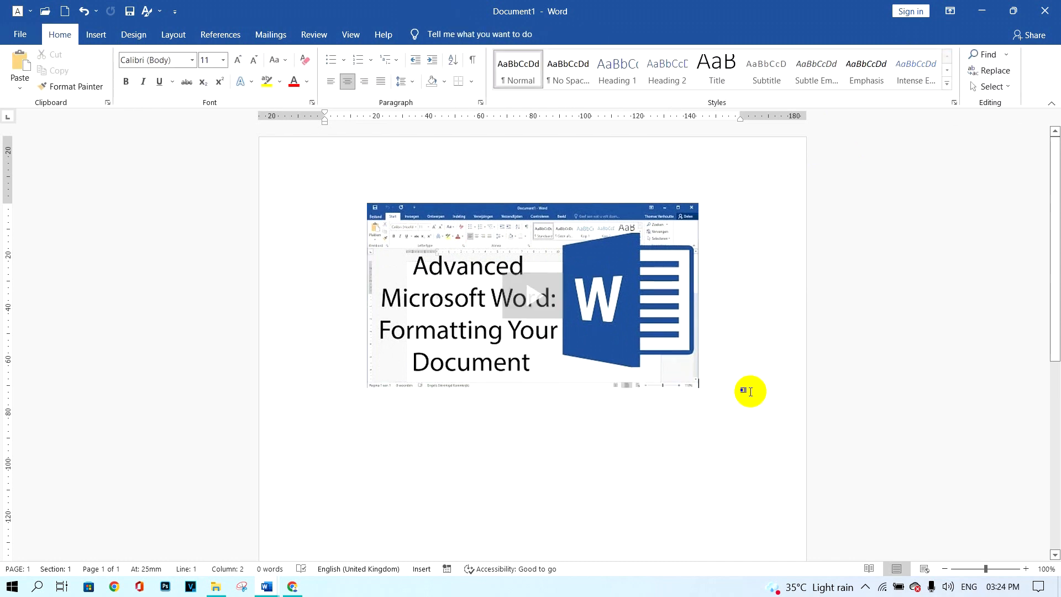
pyautogui.click(544, 310)
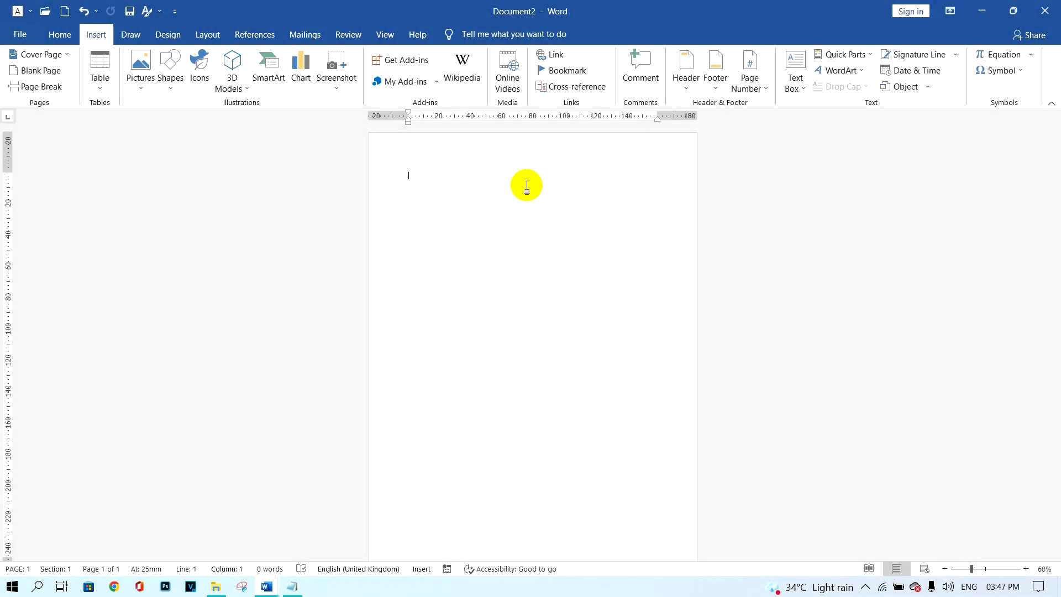
# Start inserting an online picture into the blank document and browse the Bing picture categories
pyautogui.click(60, 34)
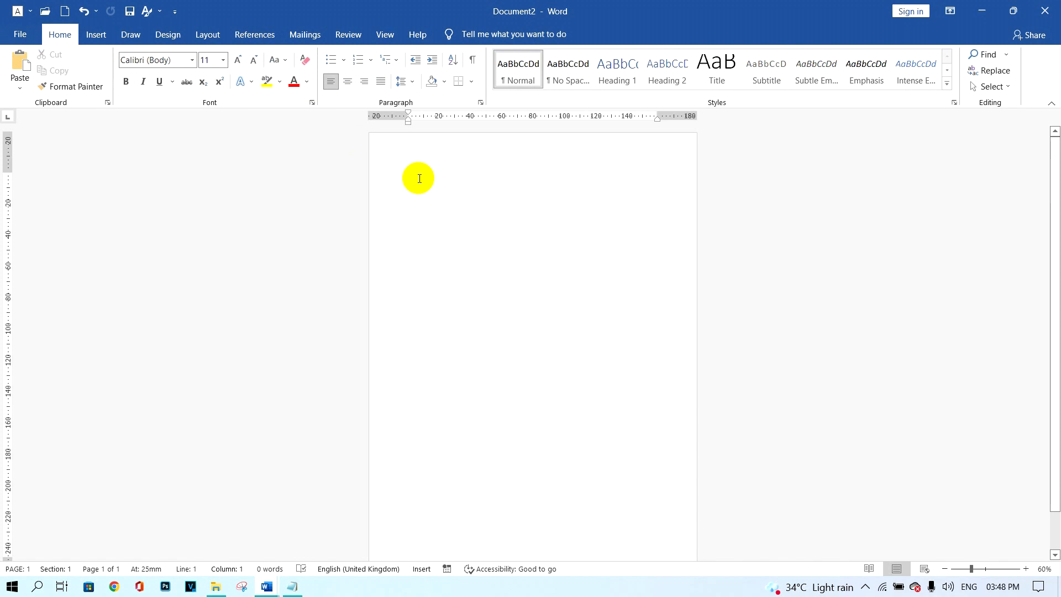
pyautogui.click(97, 37)
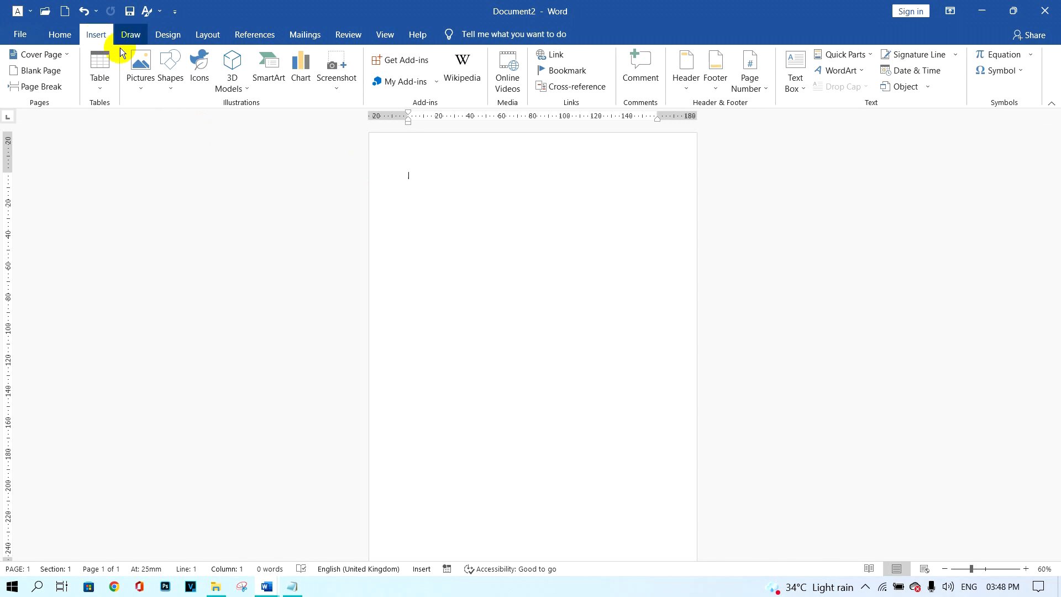
pyautogui.click(140, 90)
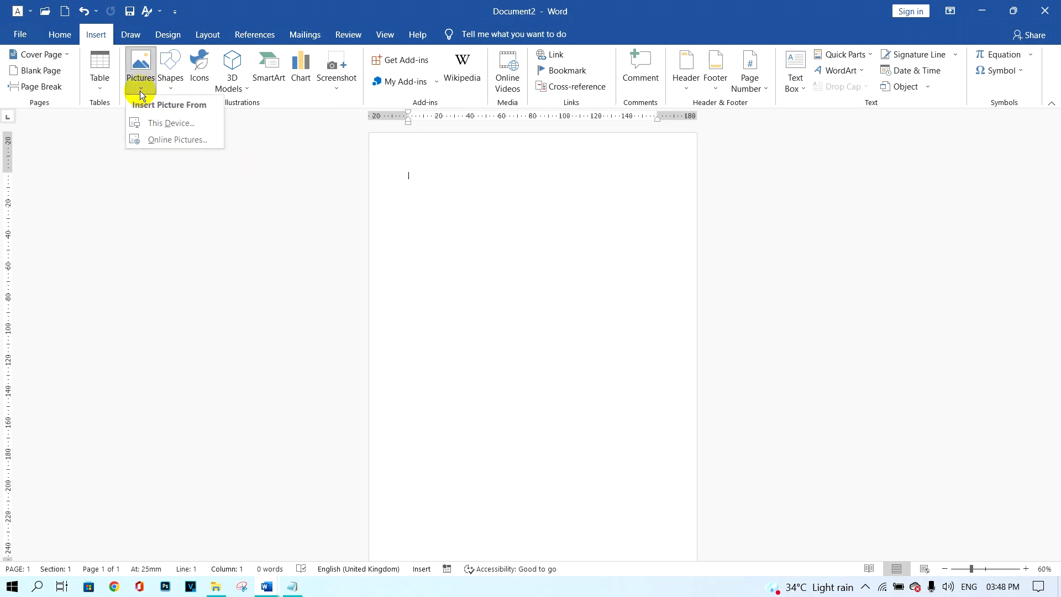
pyautogui.click(171, 140)
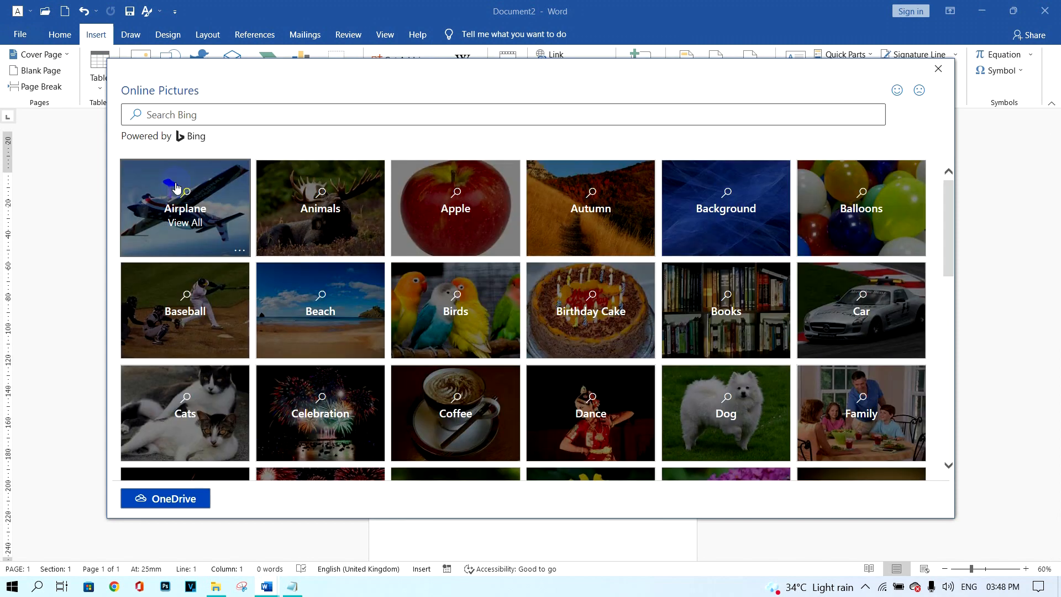
pyautogui.click(948, 234)
pyautogui.moveTo(947, 235); pyautogui.dragTo(937, 209)
# Search the online pictures for "cat" and insert the photo of the white-chested kitten sitting on grass against a dark background
pyautogui.click(210, 113)
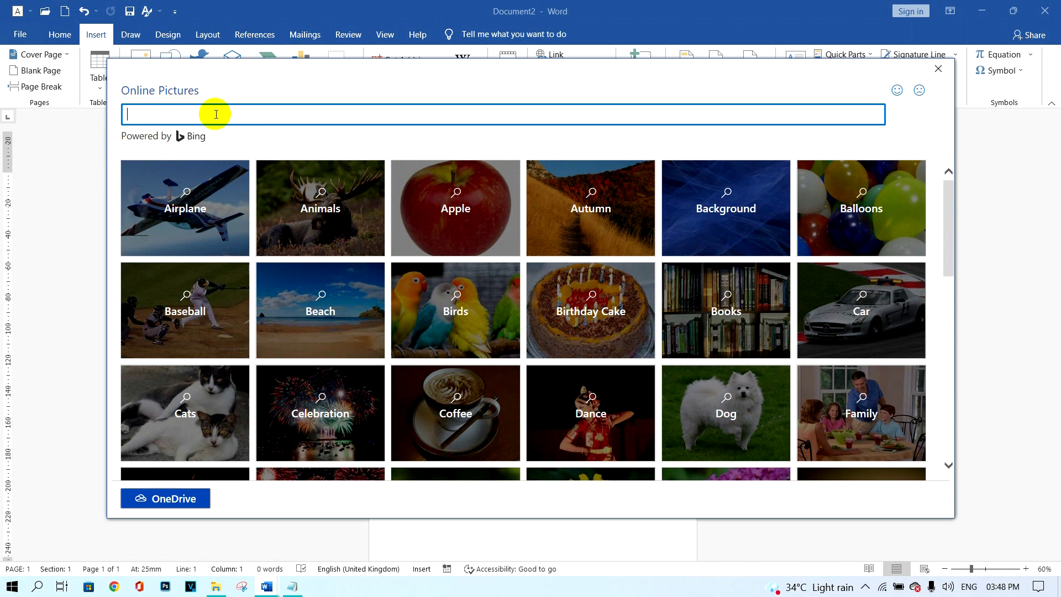
pyautogui.write('cat')
pyautogui.press('Return')
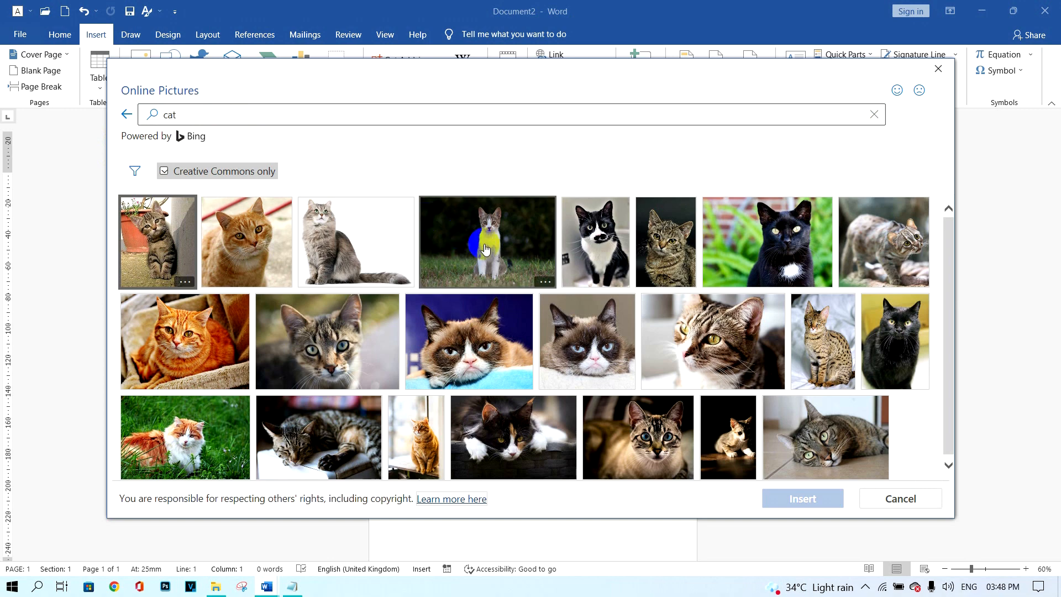
pyautogui.click(486, 249)
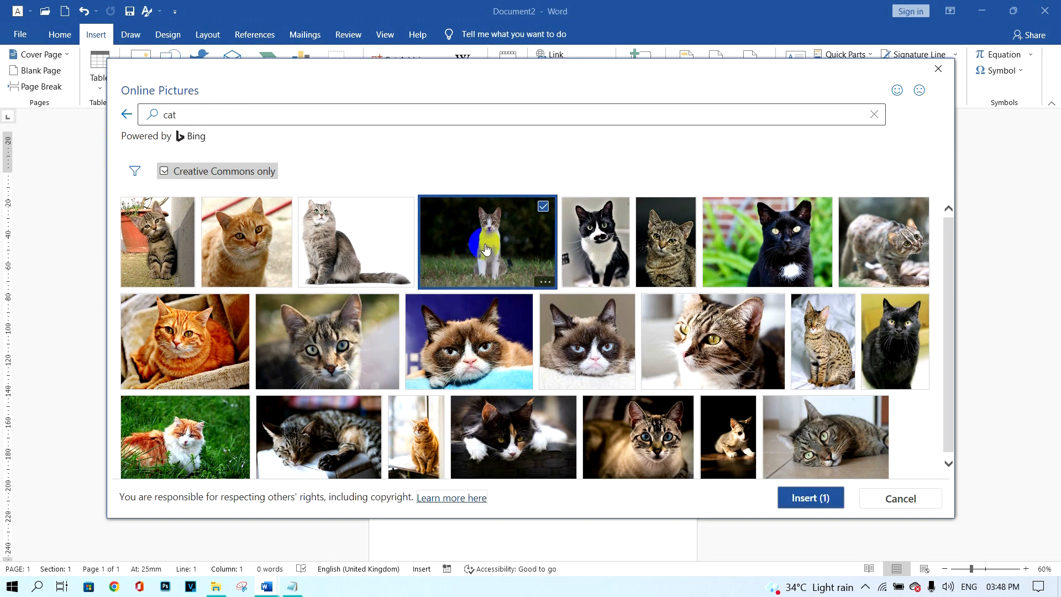
pyautogui.click(806, 499)
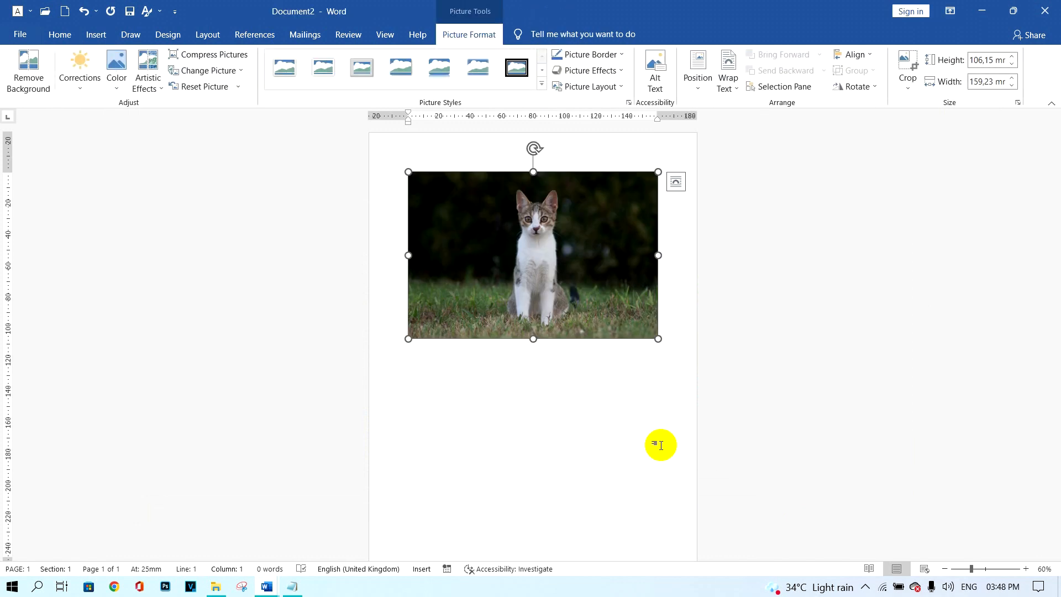
# Correct the cat picture with the Brightness: +40% Contrast: -40% preset
pyautogui.click(84, 93)
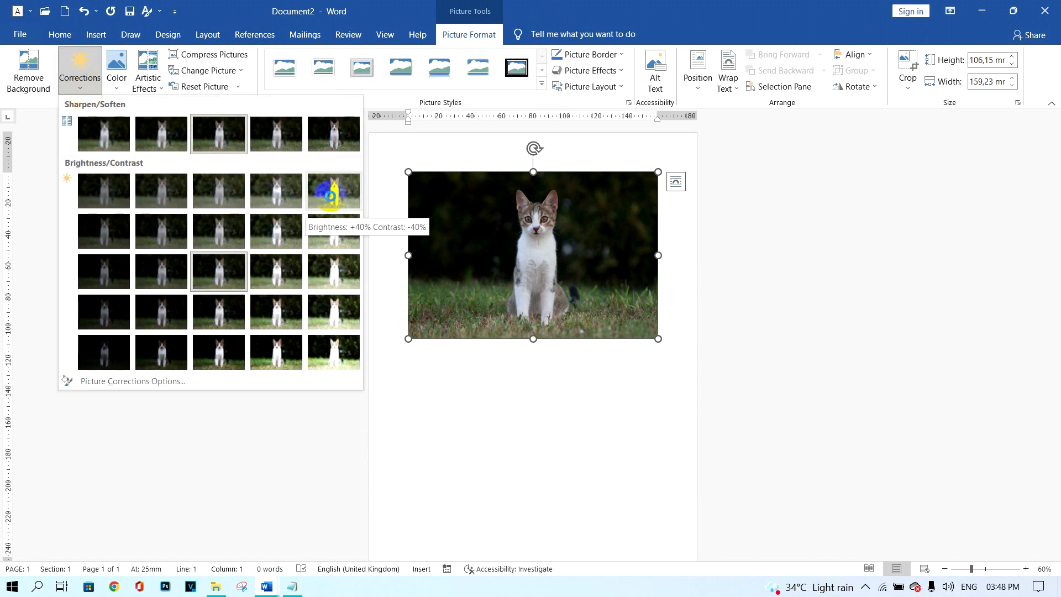
pyautogui.click(332, 200)
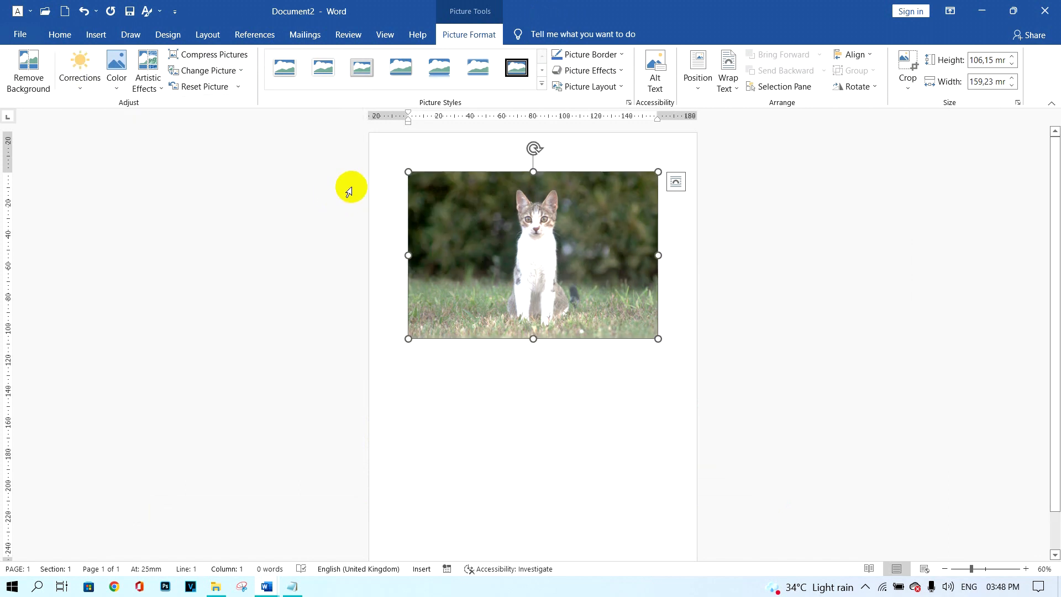
# Crop away the lower part of the cat picture to about 68 mm high and 161 mm wide
pyautogui.click(908, 90)
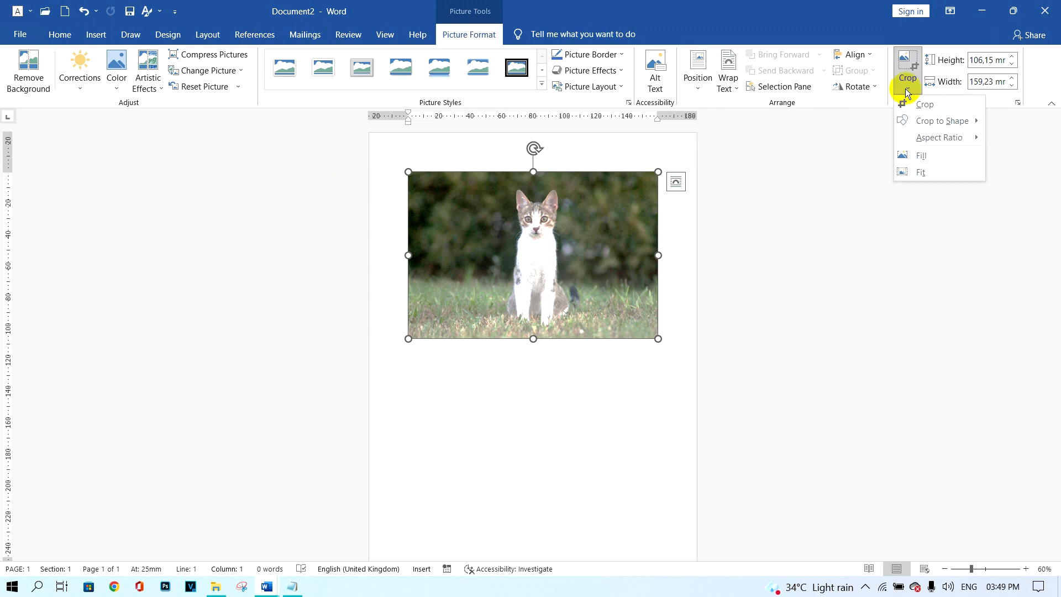
pyautogui.click(943, 106)
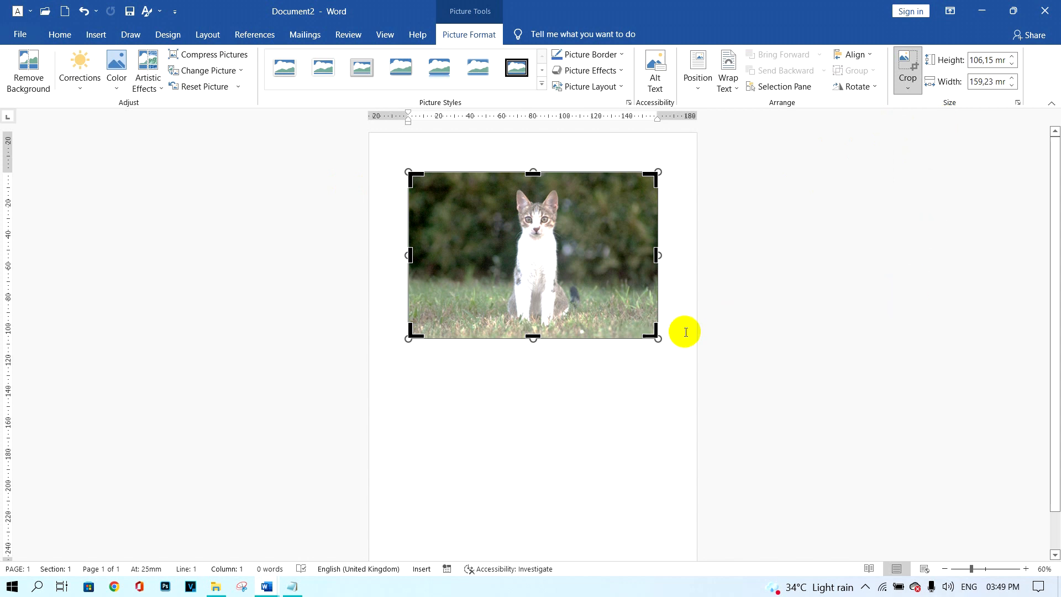
pyautogui.moveTo(656, 334); pyautogui.dragTo(660, 278)
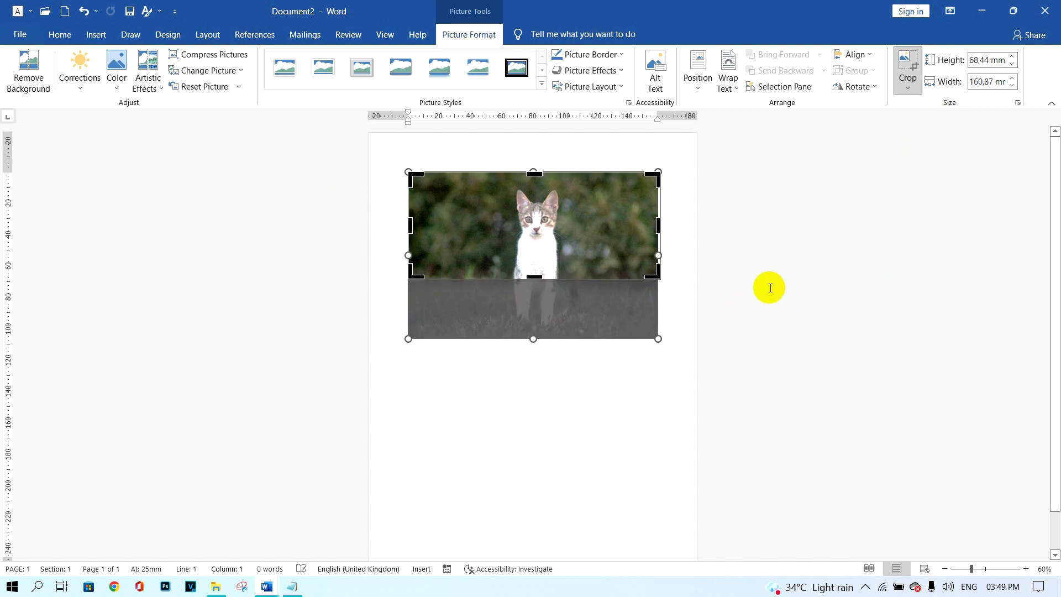
pyautogui.click(649, 389)
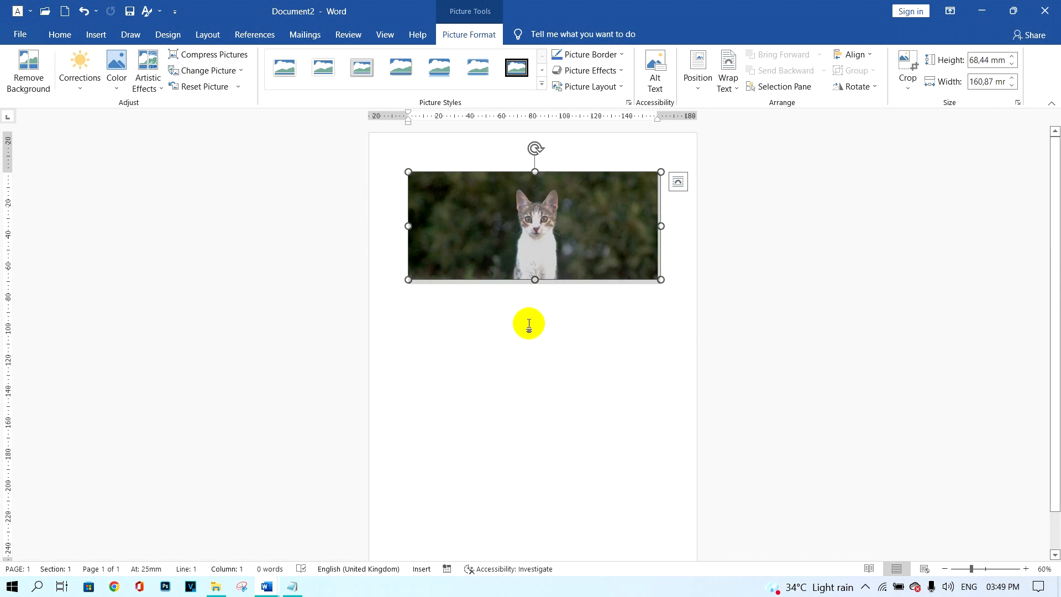
pyautogui.click(684, 256)
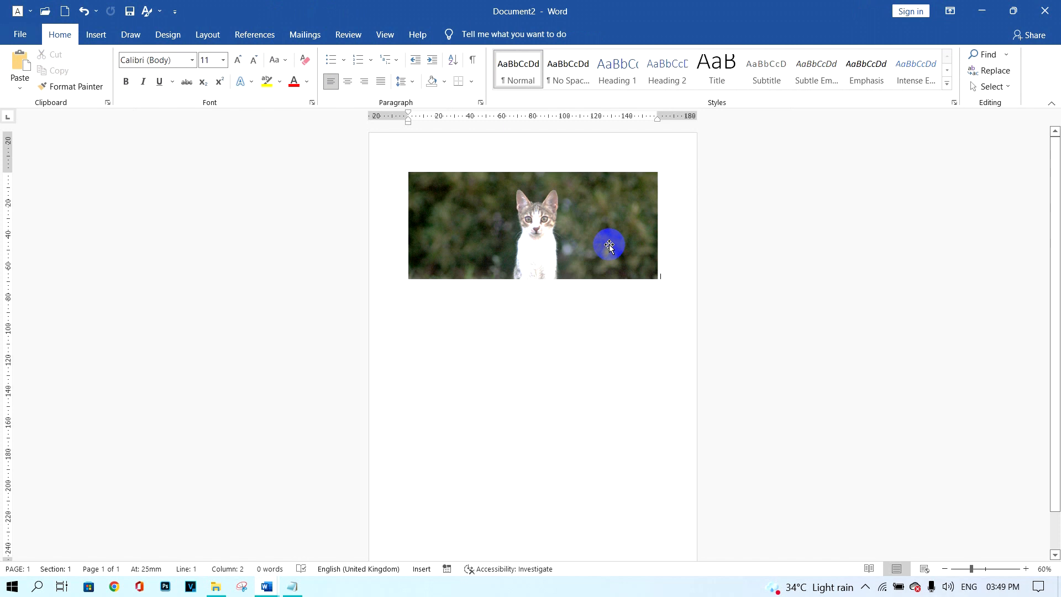
# Try scaling the cat picture down proportionally to about 35 mm high and 82 mm wide, and undo the resize
pyautogui.click(609, 246)
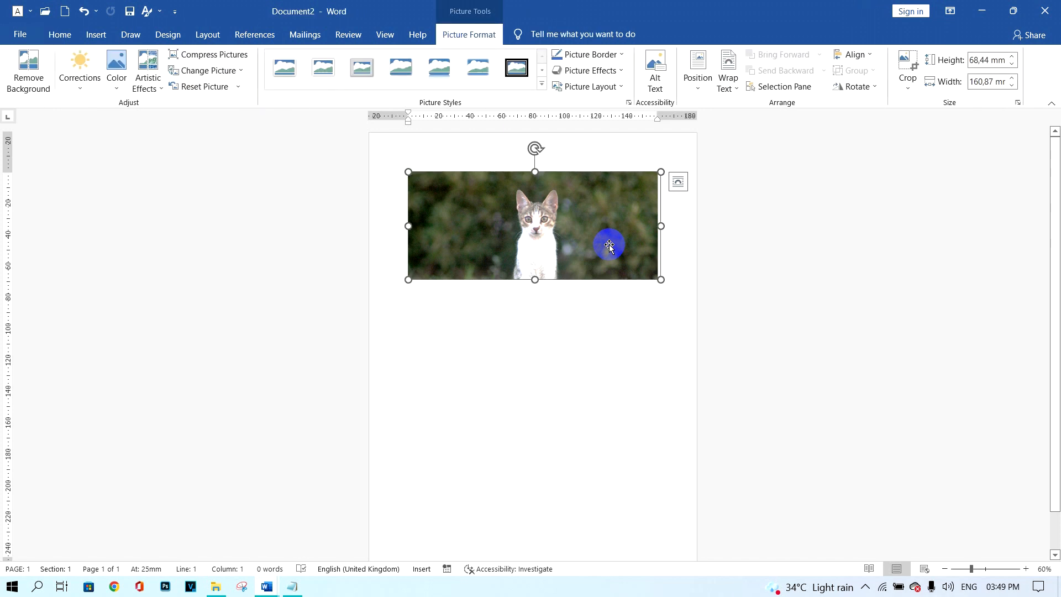
pyautogui.click(663, 283)
pyautogui.click(619, 283)
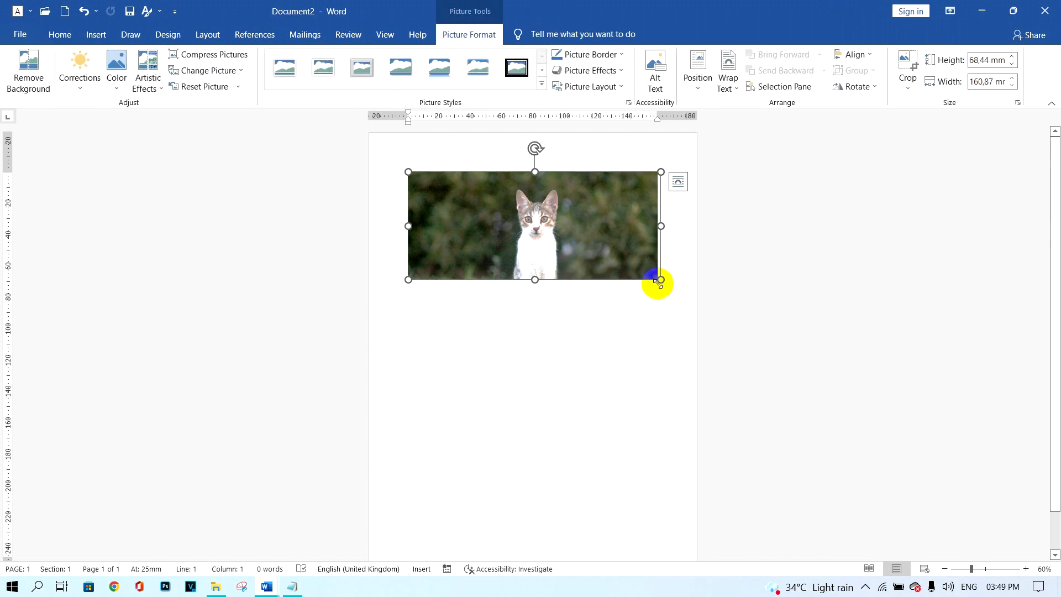
pyautogui.moveTo(659, 281); pyautogui.dragTo(532, 229)
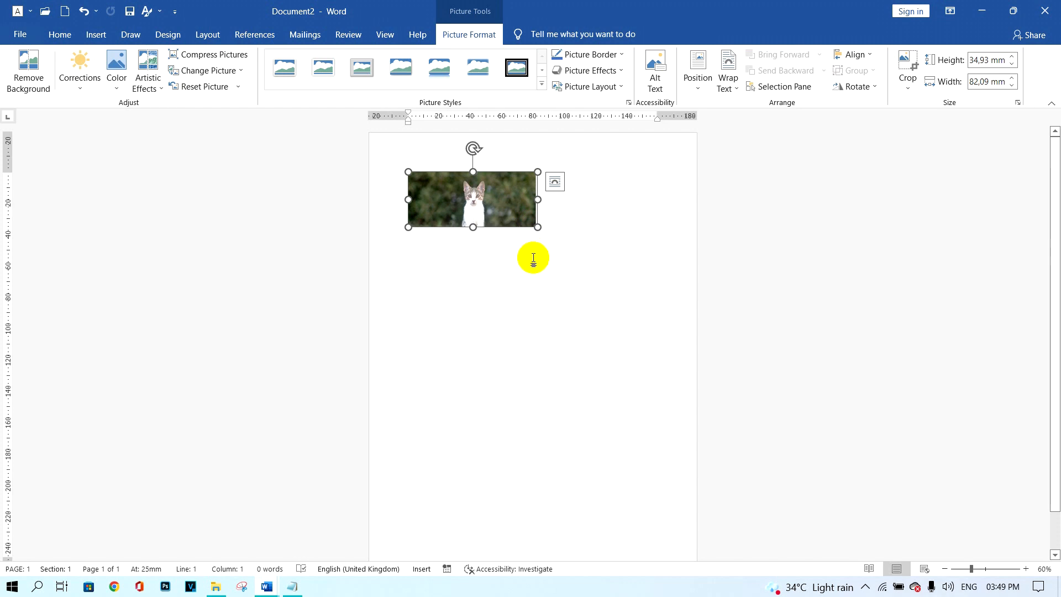
pyautogui.hotkey('ctrl', 'z')
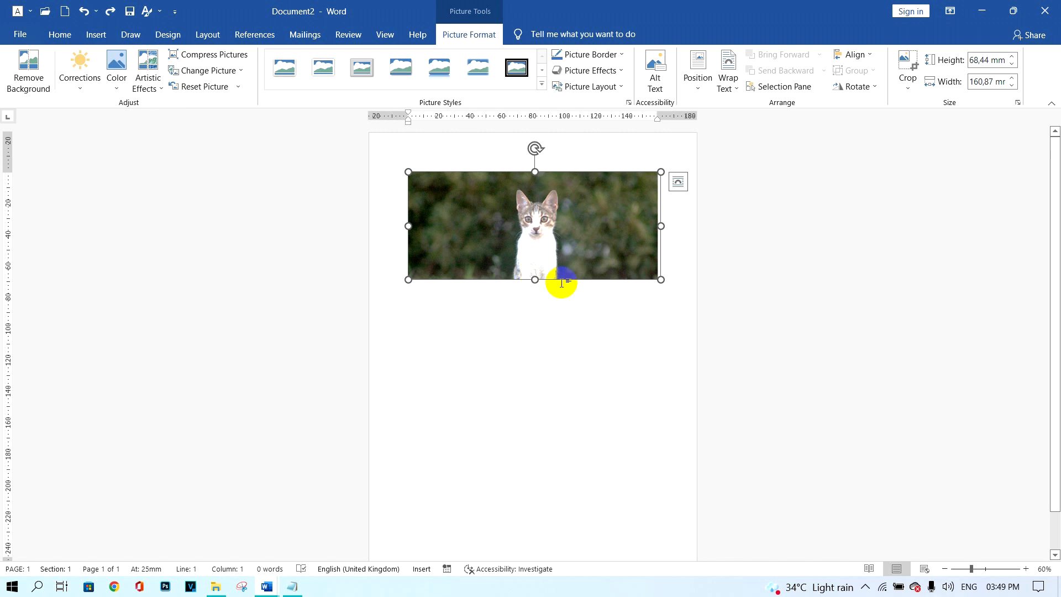
# Squeeze the cat picture horizontally to about 54 mm wide, leaving its height as it is, and deselect it
pyautogui.moveTo(661, 226); pyautogui.dragTo(495, 226)
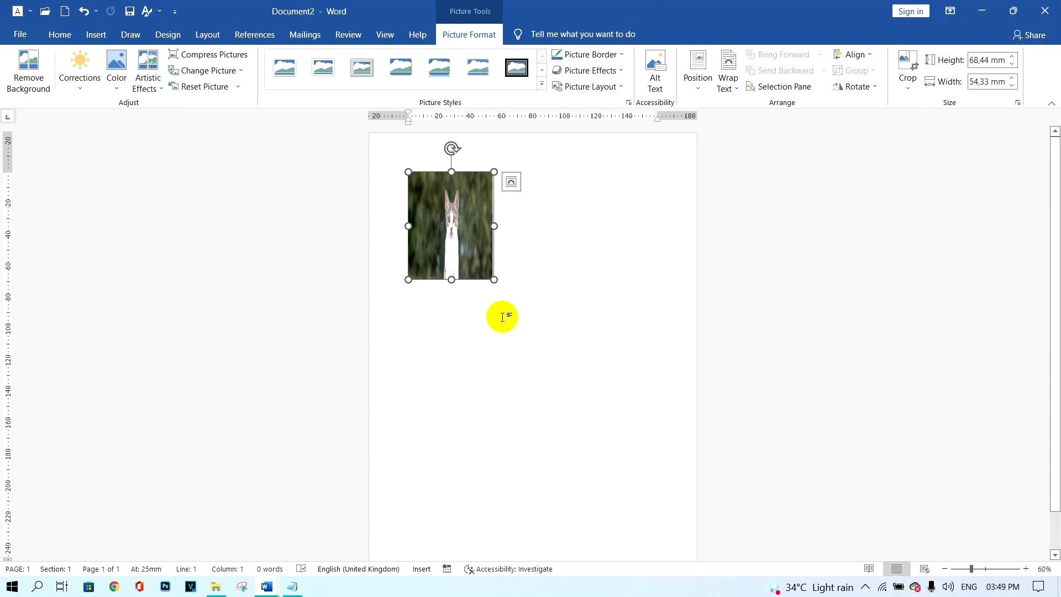
pyautogui.click(498, 317)
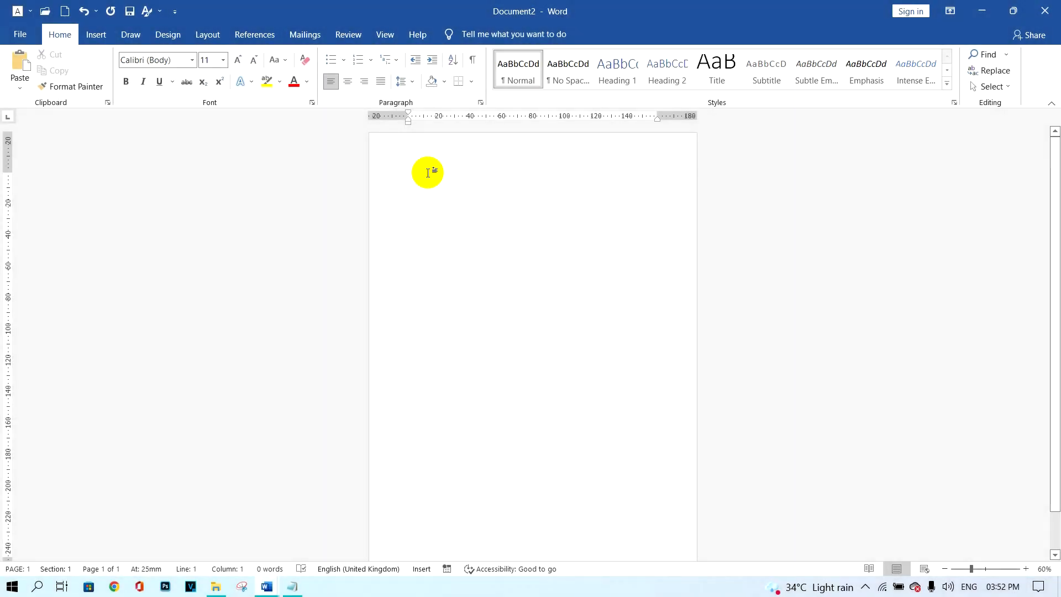
# Insert the ambulance, circled medical cross and hospital icons from the Medical icon category into the blank document
pyautogui.click(103, 38)
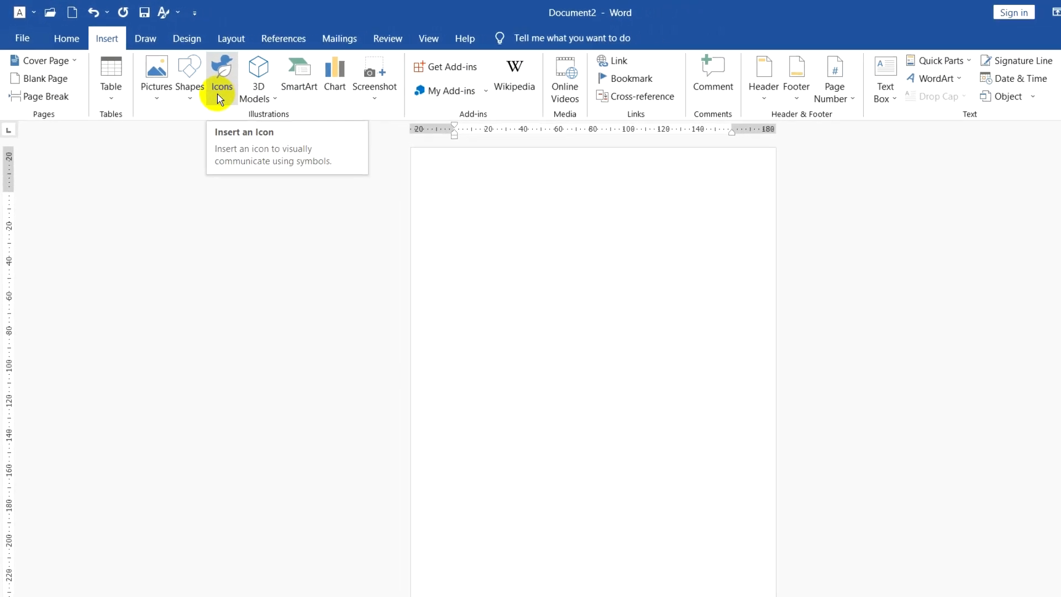
pyautogui.click(220, 97)
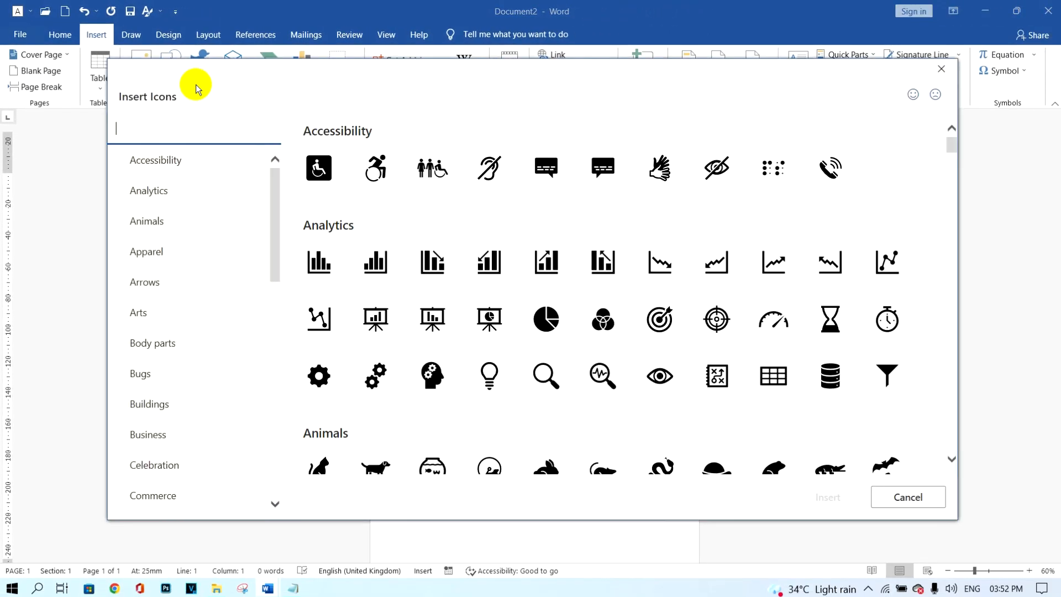
pyautogui.moveTo(274, 184); pyautogui.dragTo(212, 350)
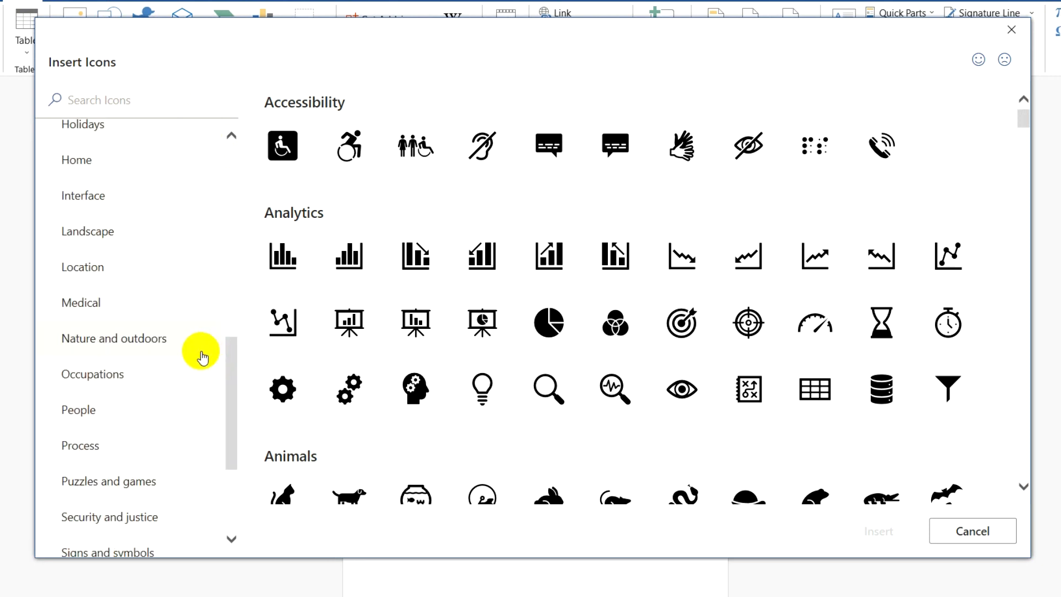
pyautogui.click(128, 308)
pyautogui.click(416, 212)
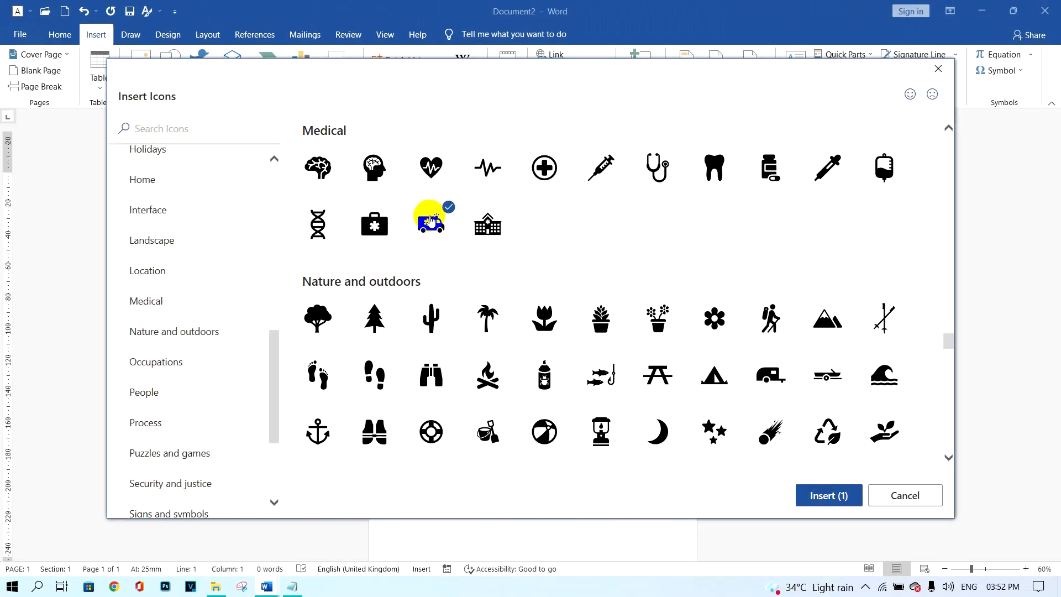
pyautogui.click(547, 168)
pyautogui.click(504, 224)
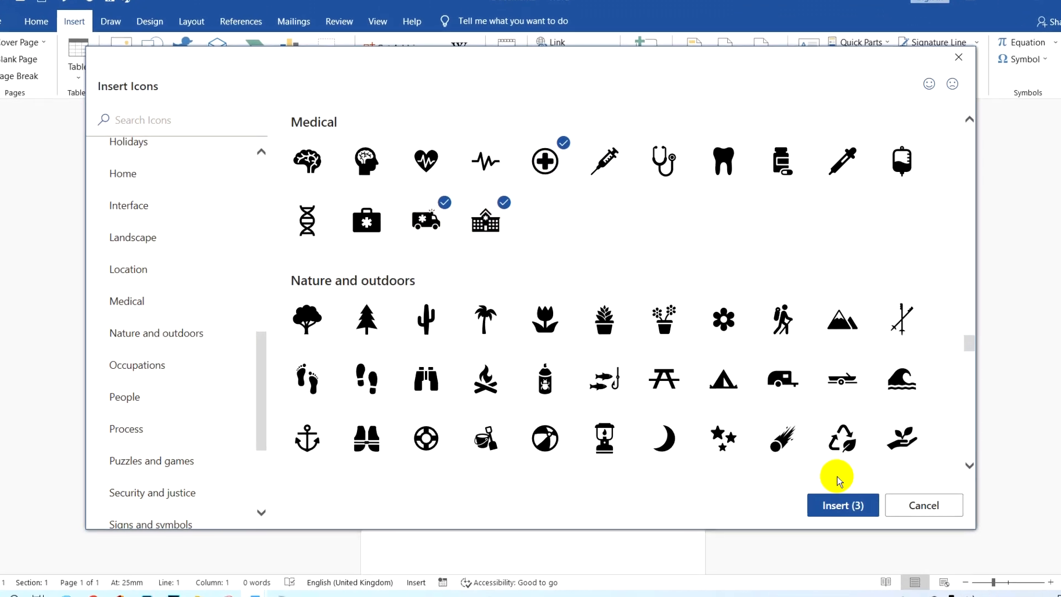
pyautogui.click(826, 503)
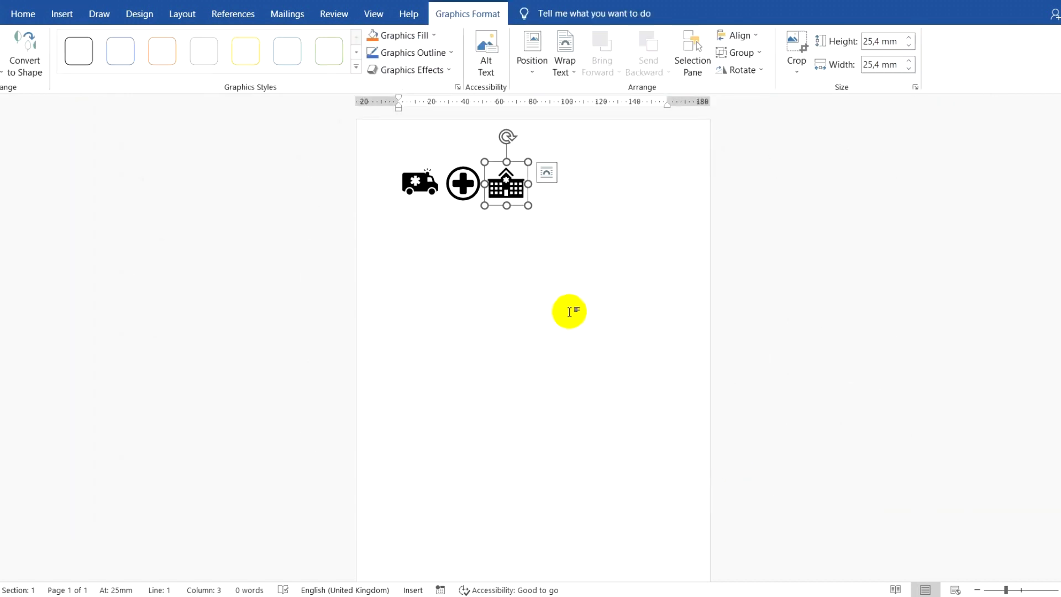
# Enlarge the hospital icon proportionally and scale the medical cross icon to about 44 mm square
pyautogui.moveTo(528, 206); pyautogui.dragTo(574, 268)
pyautogui.click(463, 245)
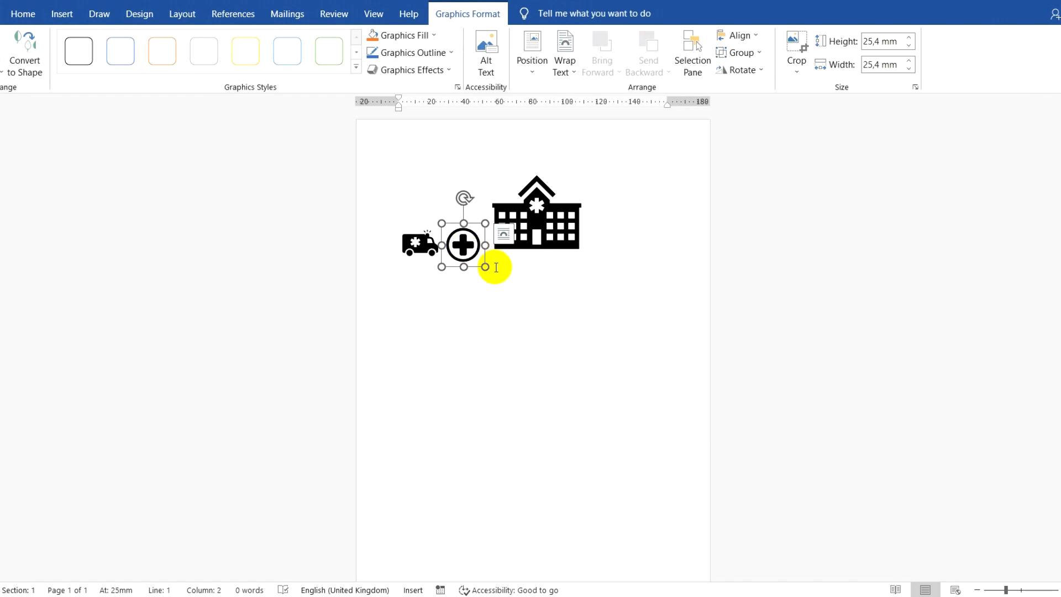
pyautogui.moveTo(485, 267); pyautogui.dragTo(517, 294)
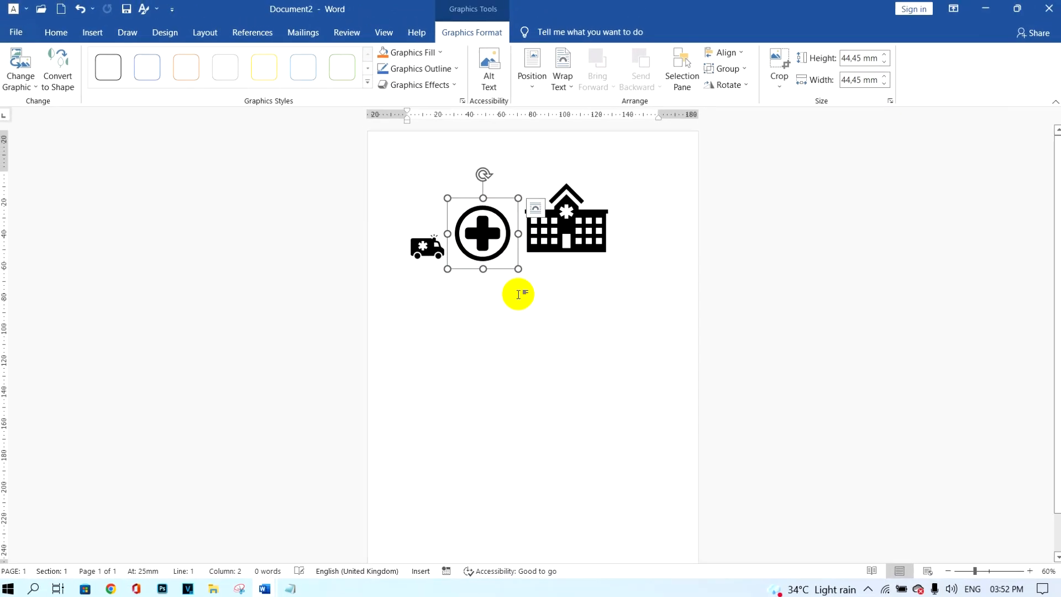
pyautogui.click(558, 331)
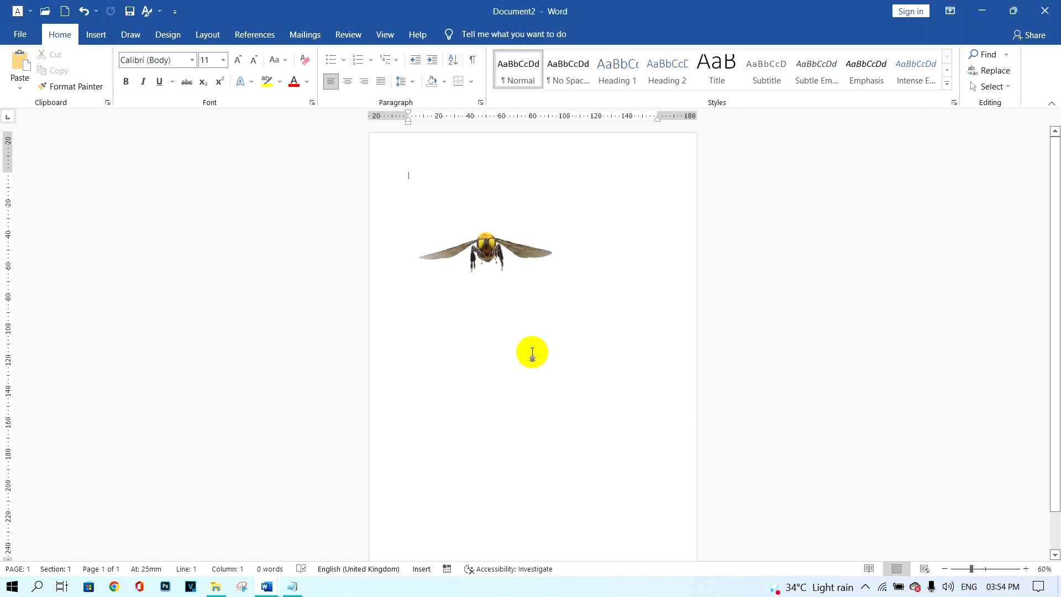
# Remove the bee 3D model from the page
pyautogui.click(528, 267)
pyautogui.click(610, 291)
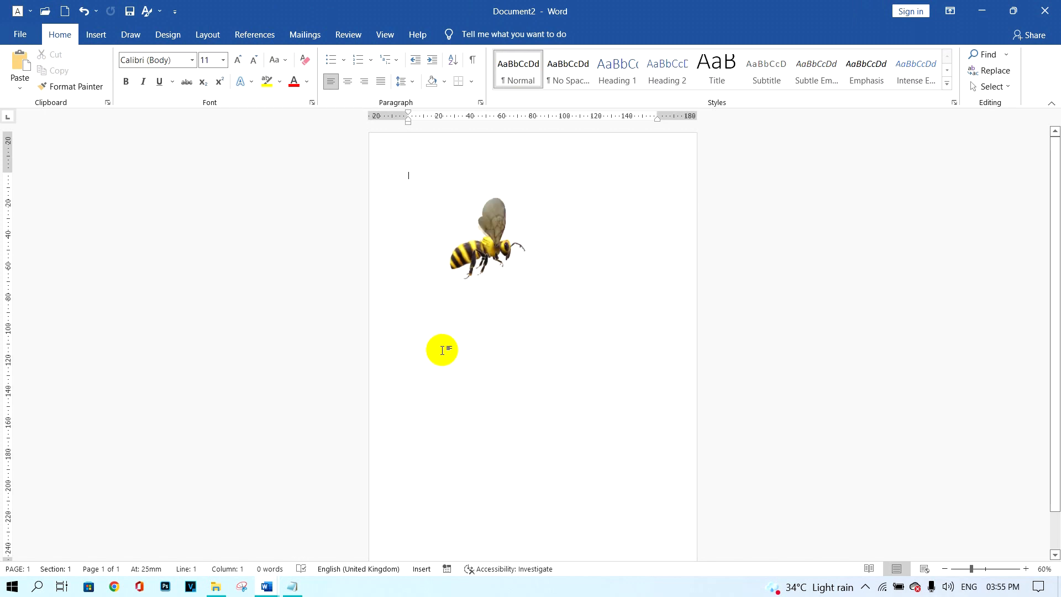
pyautogui.hotkey('ctrl', 'z')
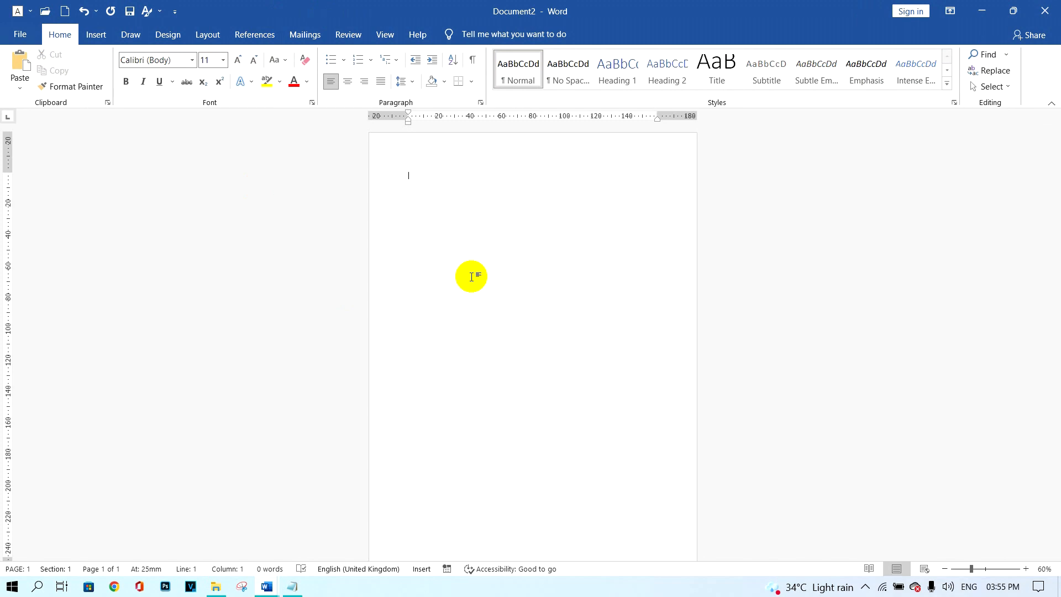
# Insert the striped T-rex from the All Animated Models category of the stock 3D models
pyautogui.click(100, 34)
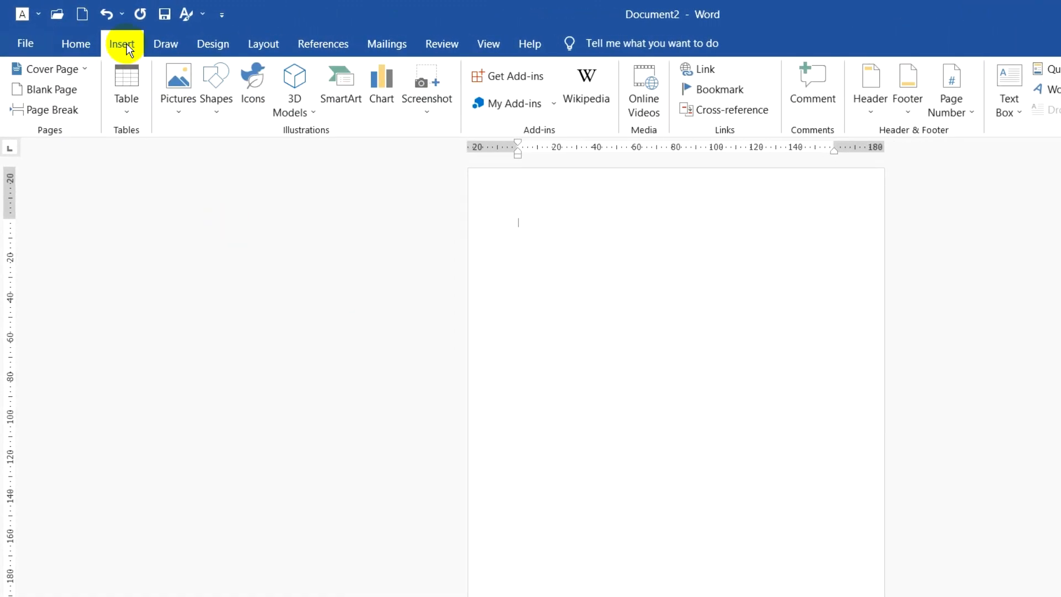
pyautogui.click(301, 114)
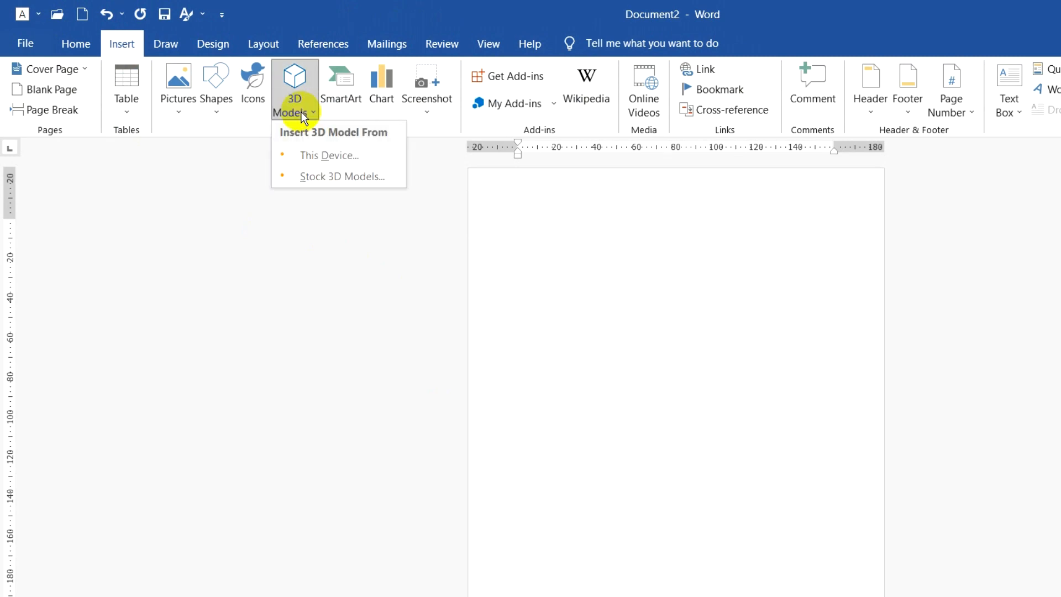
pyautogui.click(320, 179)
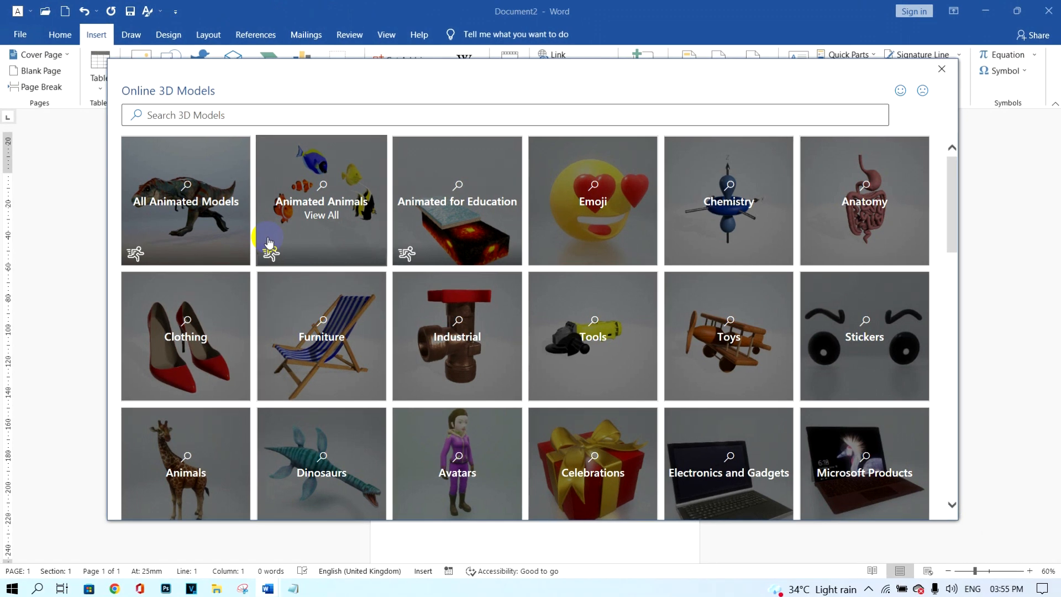
pyautogui.click(238, 113)
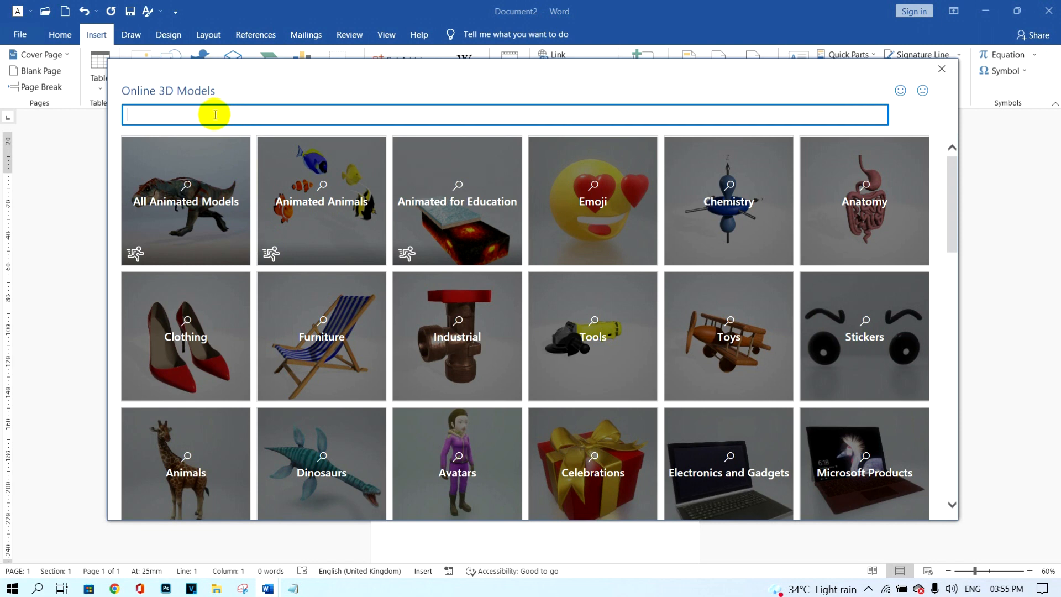
pyautogui.click(205, 181)
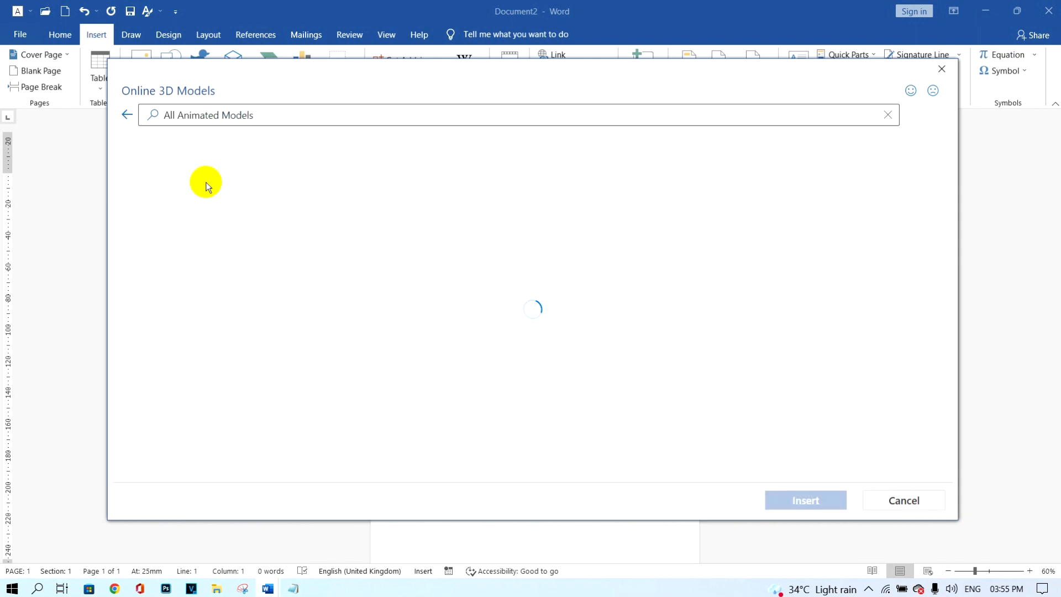
pyautogui.scroll(-5, 476, 350)
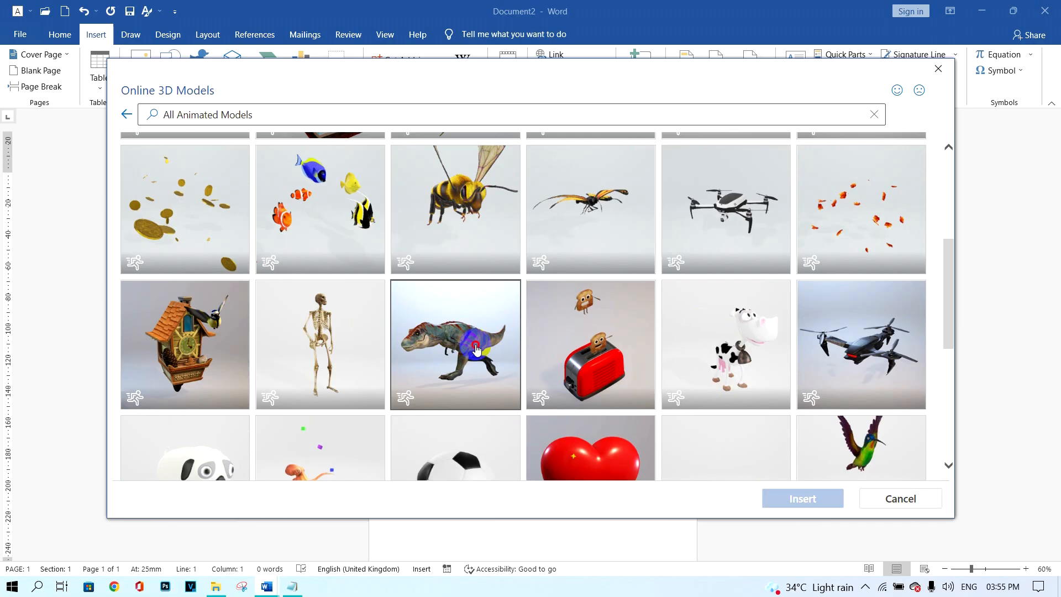
pyautogui.click(476, 350)
pyautogui.click(811, 499)
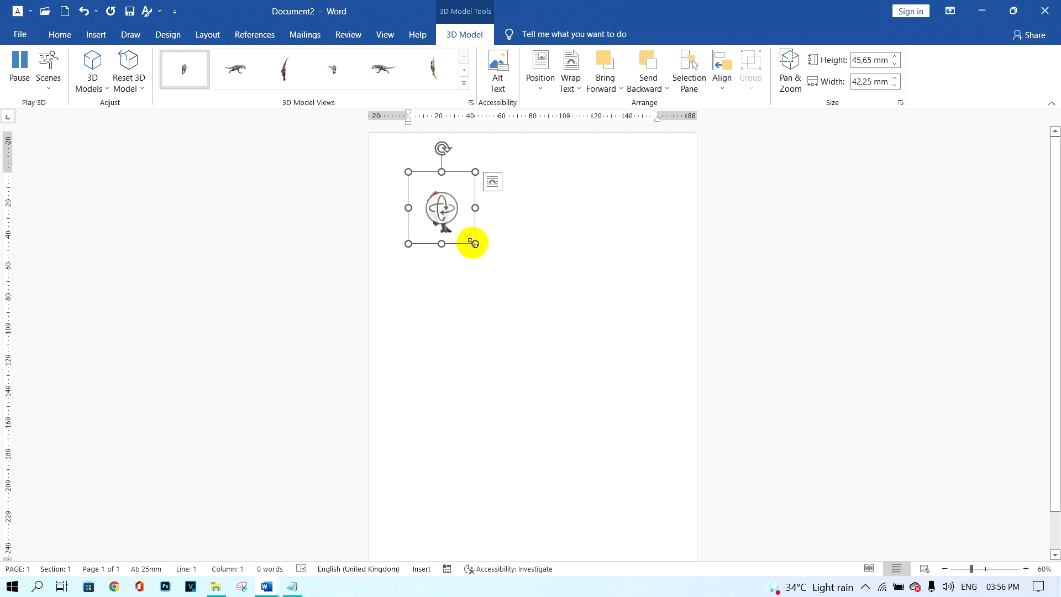
# Enlarge the dinosaur model proportionally to about 107 mm high and 99 mm wide and deselect it
pyautogui.moveTo(476, 243); pyautogui.dragTo(561, 331)
pyautogui.click(527, 372)
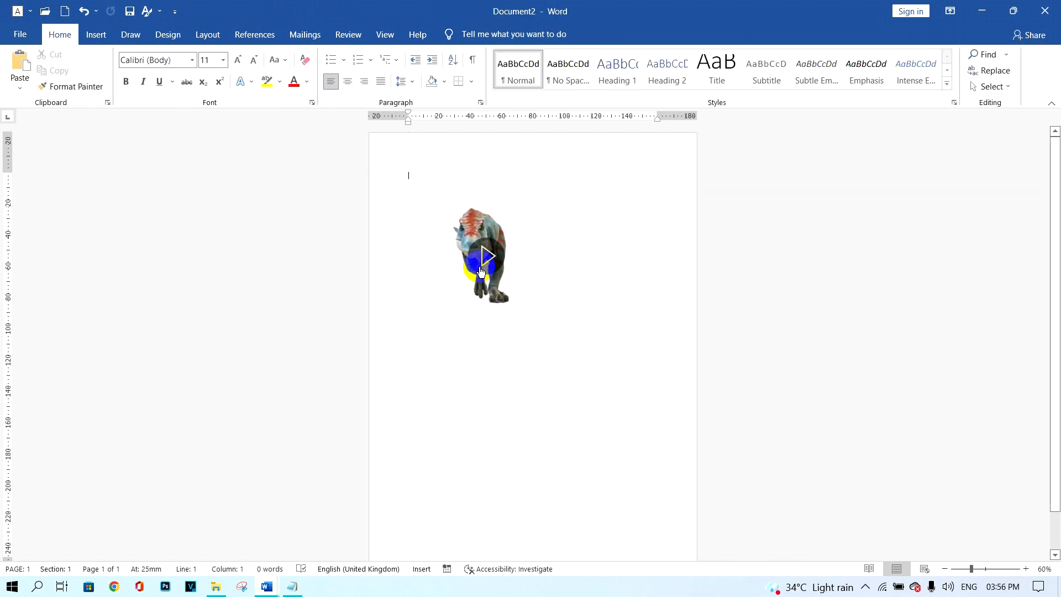
# Apply the right-facing side view to the dinosaur model, and replace it with the last left-facing preset view in the gallery
pyautogui.click(528, 277)
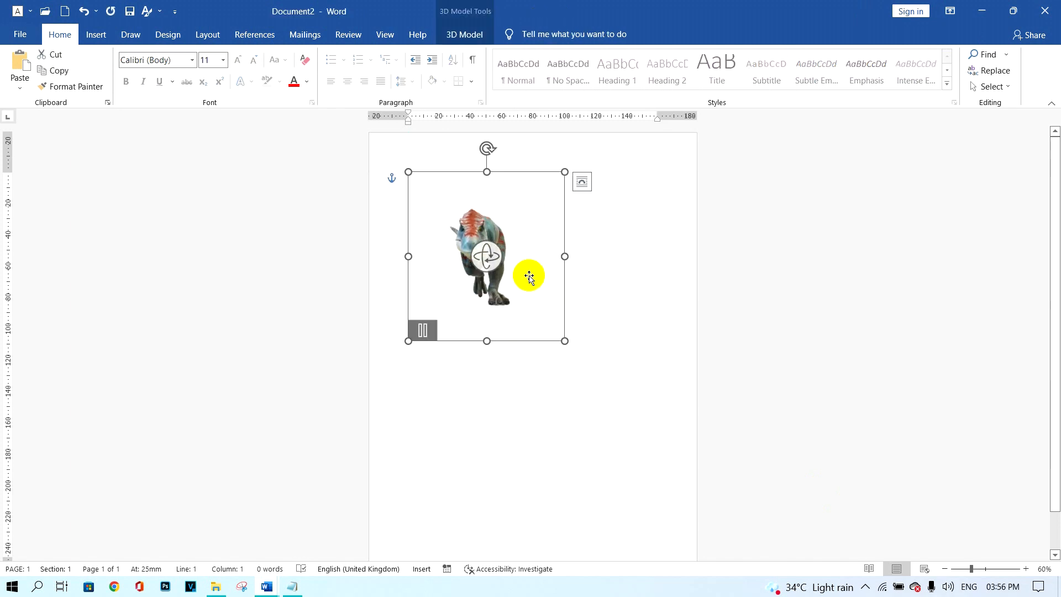
pyautogui.click(460, 37)
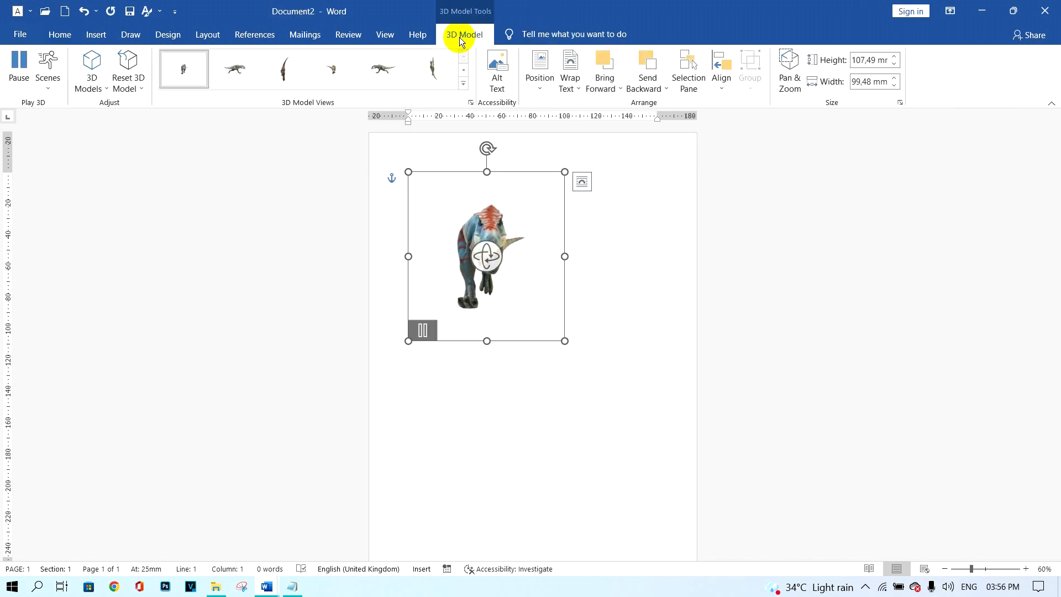
pyautogui.click(236, 68)
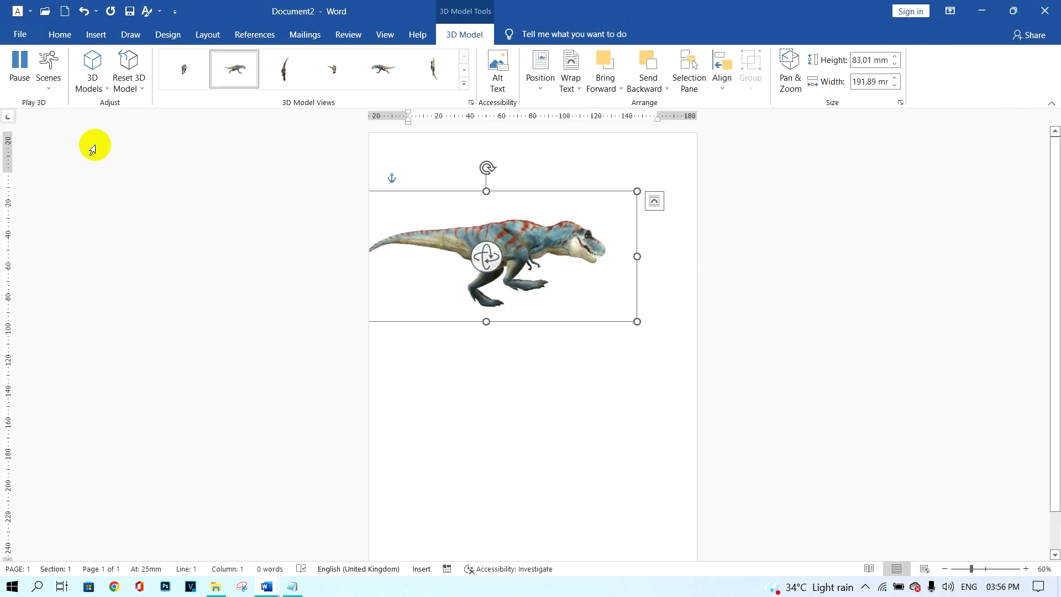
pyautogui.click(464, 83)
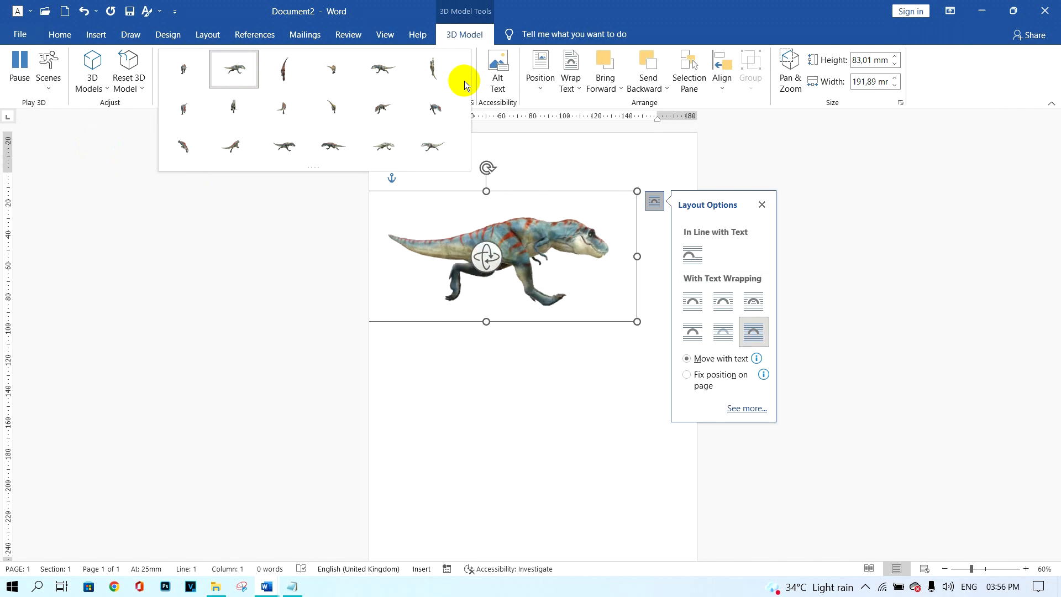
pyautogui.click(430, 141)
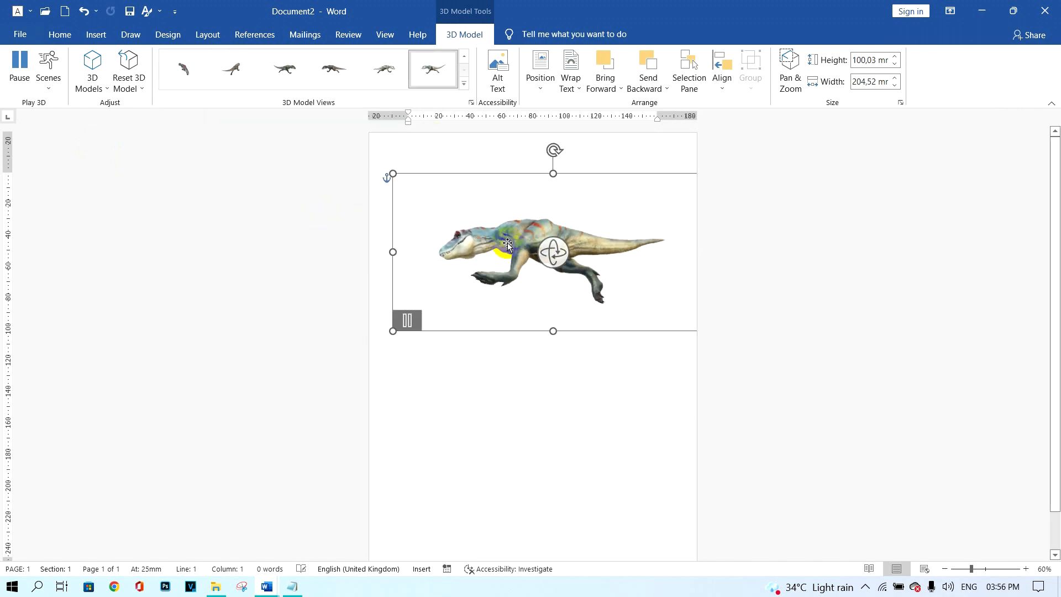
# Rotate the dinosaur model freely in 3D to show more of its back, and switch its animation to Scene 2
pyautogui.moveTo(555, 254); pyautogui.dragTo(557, 360)
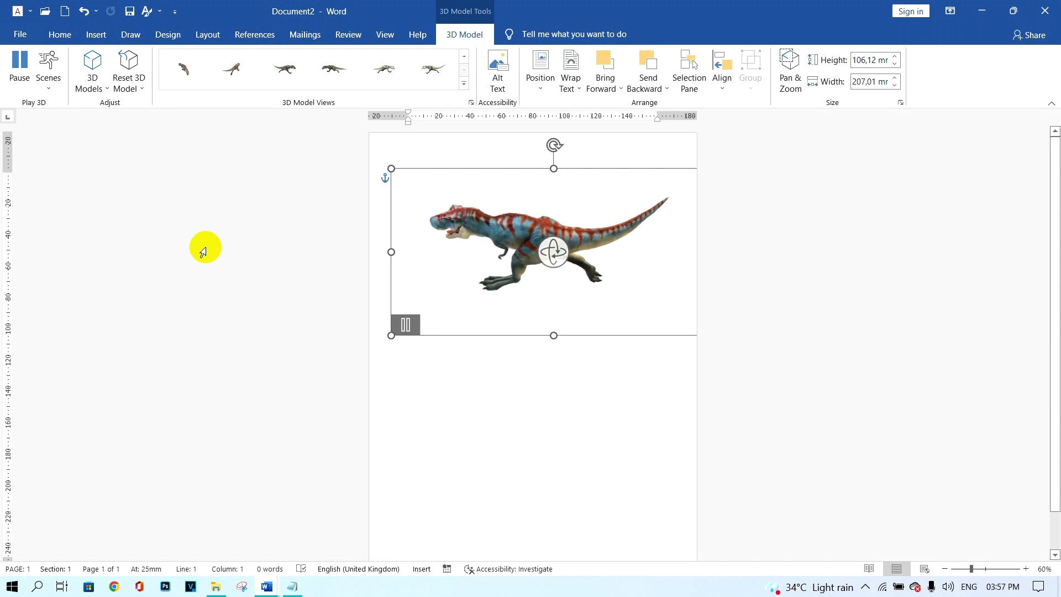
pyautogui.click(47, 83)
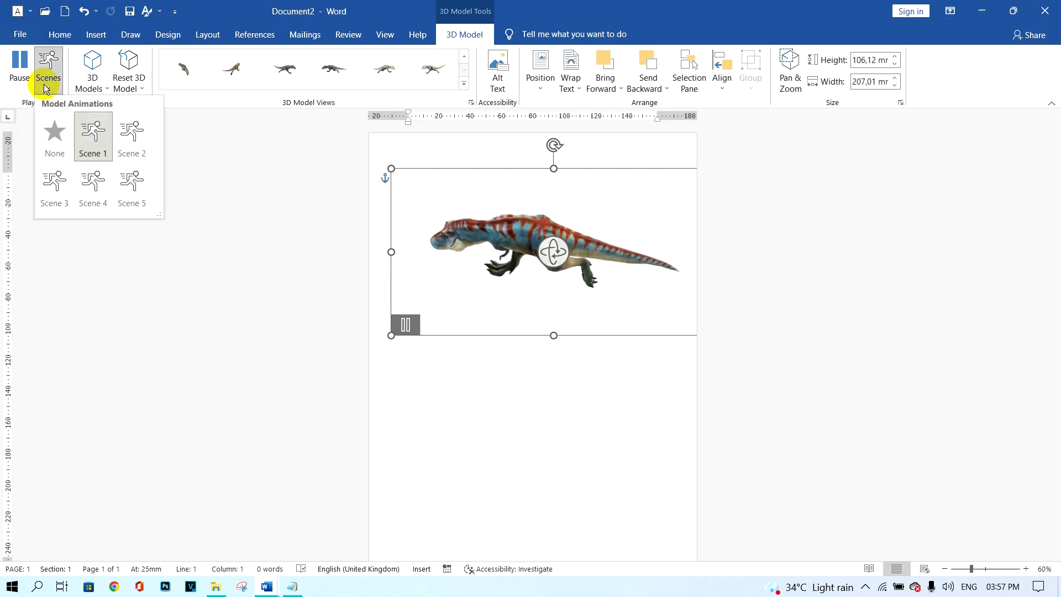
pyautogui.click(135, 138)
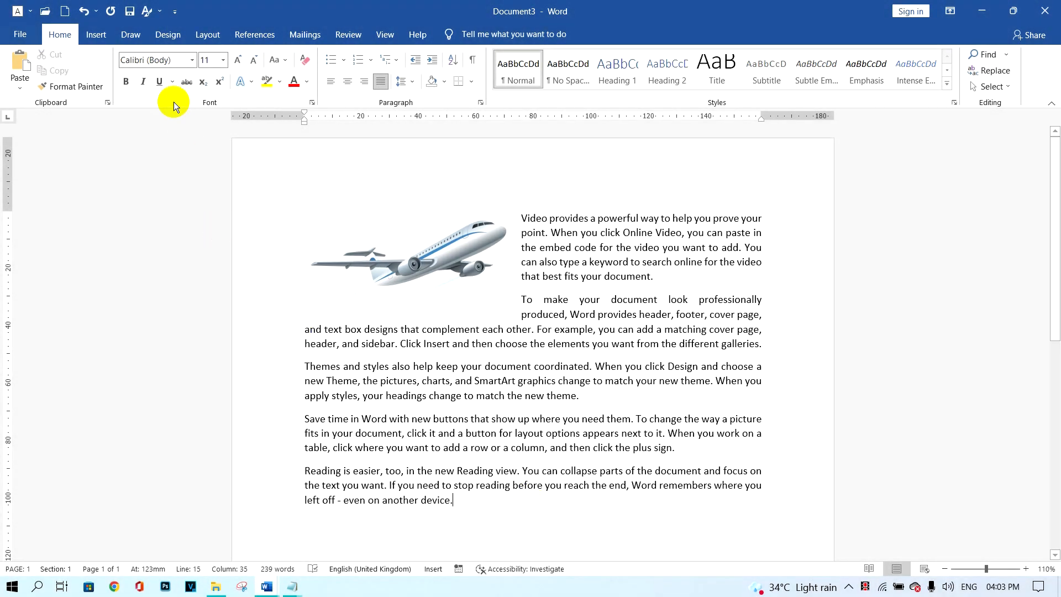
# Circle the airplane picture with the red pen, and add an arrow pointing at it plus a short mark by the first paragraph
pyautogui.click(131, 34)
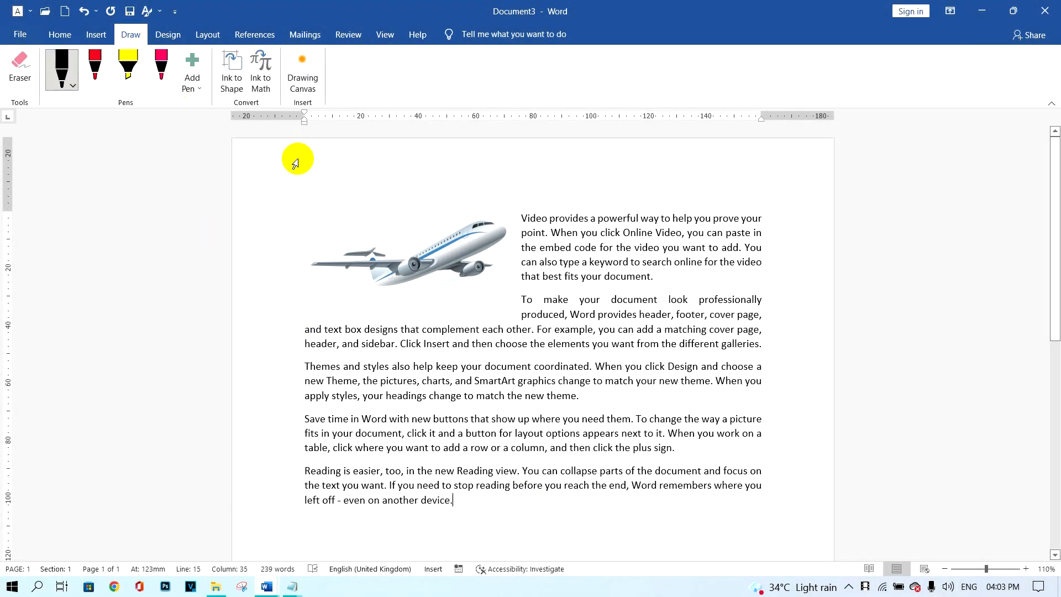
pyautogui.click(92, 76)
pyautogui.click(95, 82)
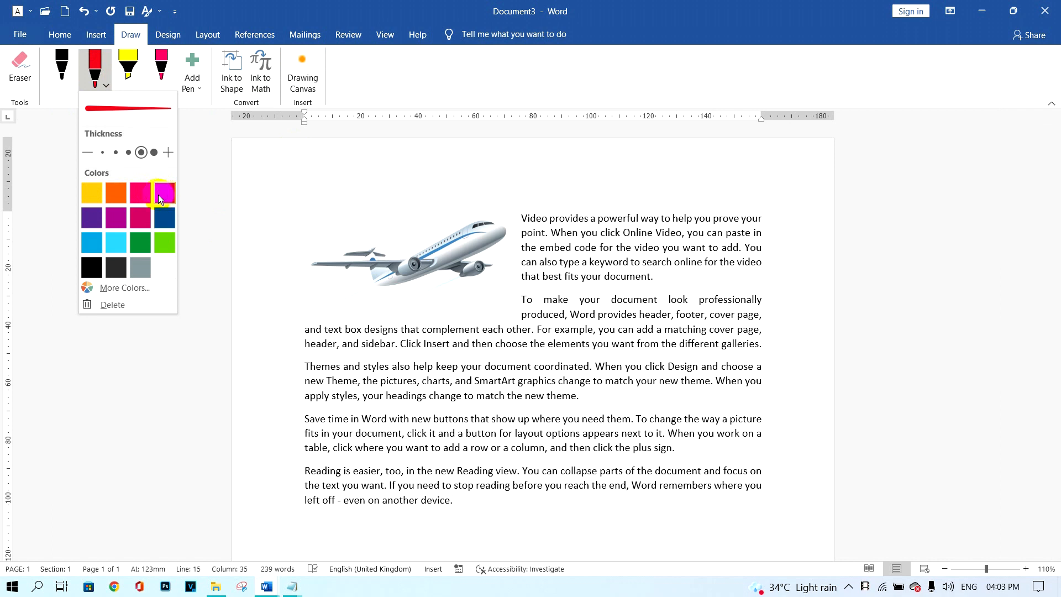
pyautogui.moveTo(311, 222)
pyautogui.mouseDown()
pyautogui.moveTo(395, 314)
pyautogui.moveTo(321, 207)
pyautogui.mouseUp()
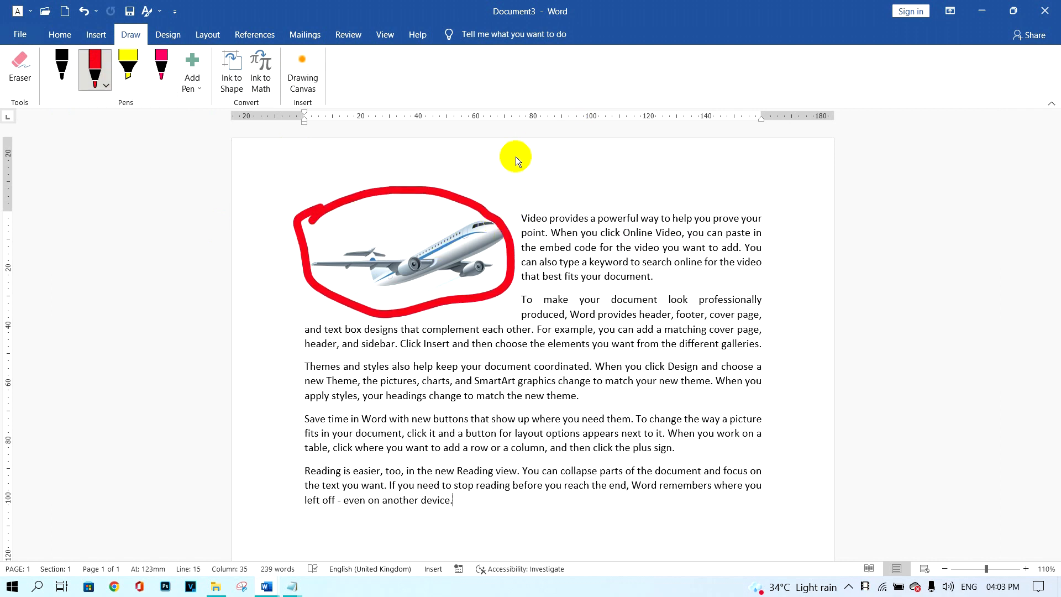
pyautogui.moveTo(519, 154); pyautogui.dragTo(473, 191)
pyautogui.moveTo(467, 165); pyautogui.dragTo(495, 199)
pyautogui.moveTo(674, 273); pyautogui.dragTo(706, 271)
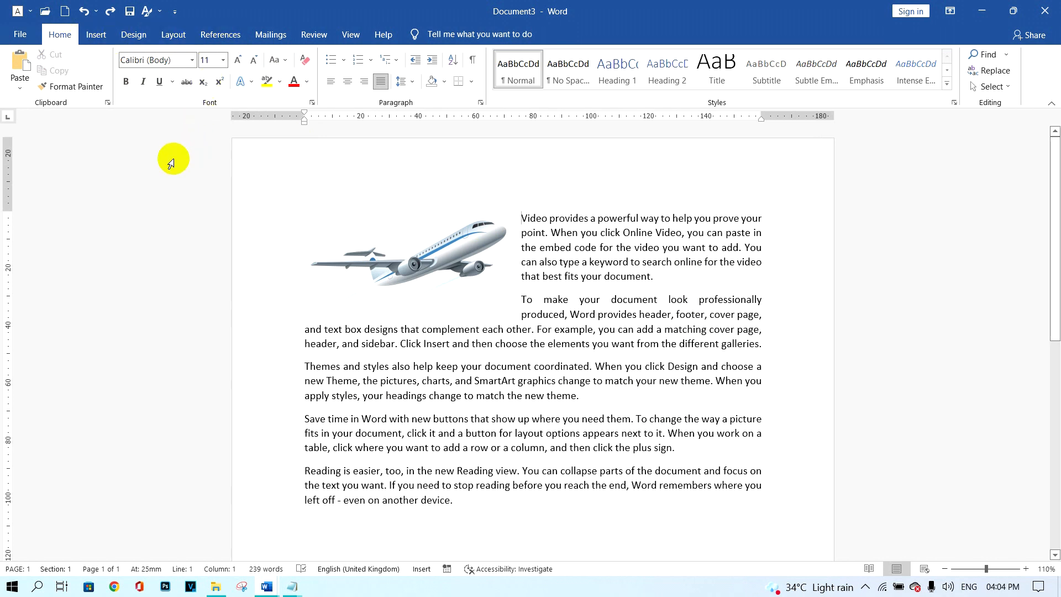
# Enable the Draw tab among the main tabs in the ribbon customization options
pyautogui.click(20, 36)
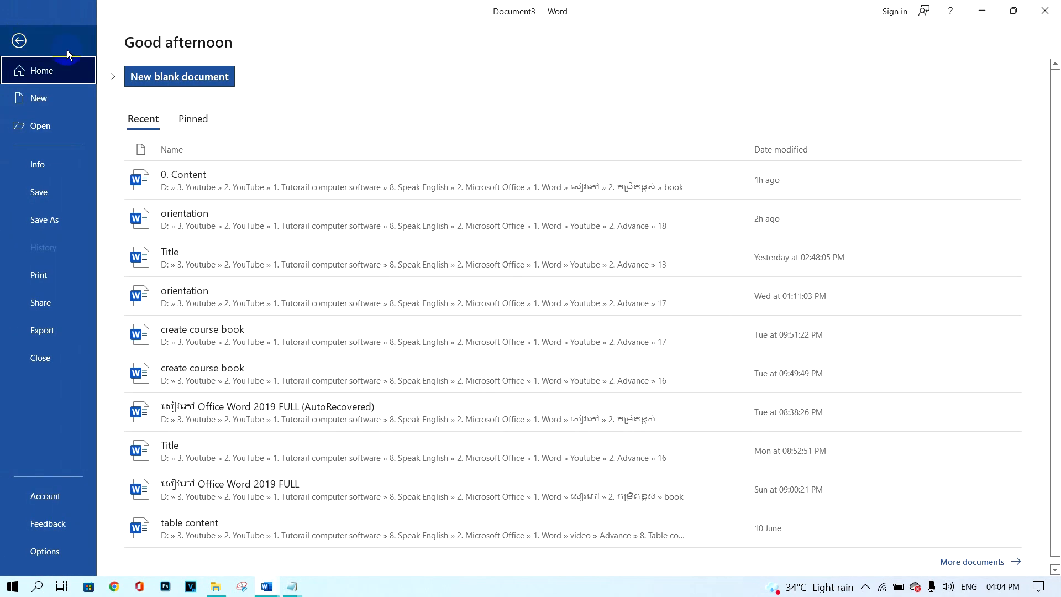
pyautogui.click(69, 549)
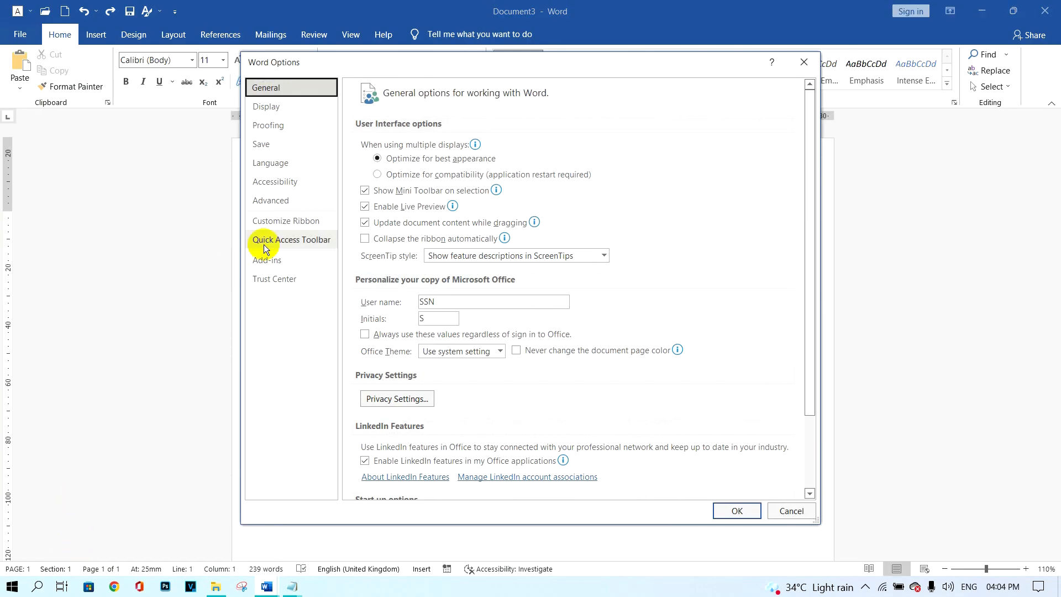
pyautogui.click(298, 221)
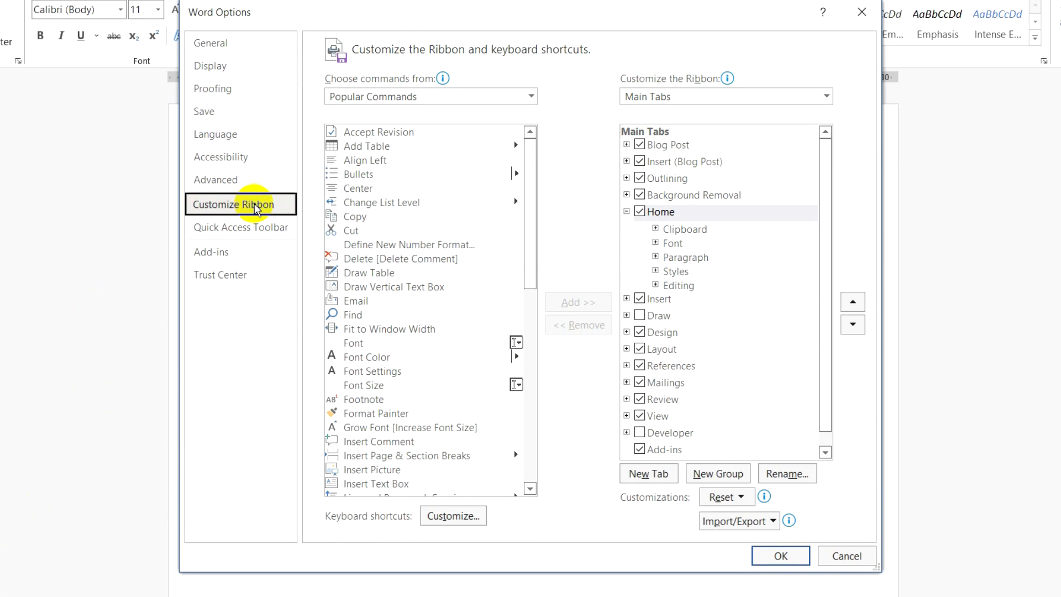
pyautogui.click(640, 315)
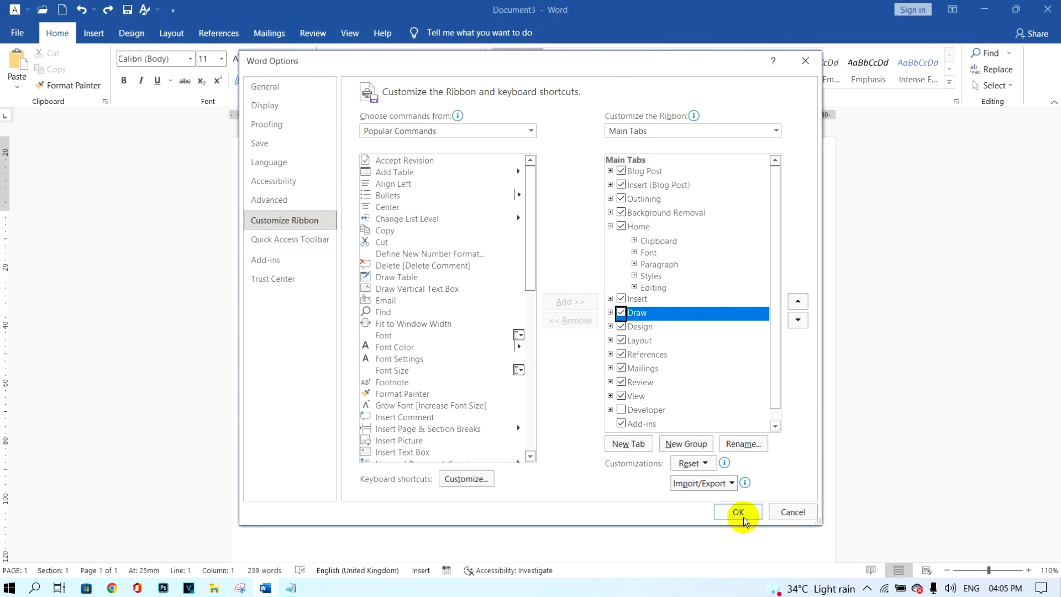
pyautogui.click(738, 513)
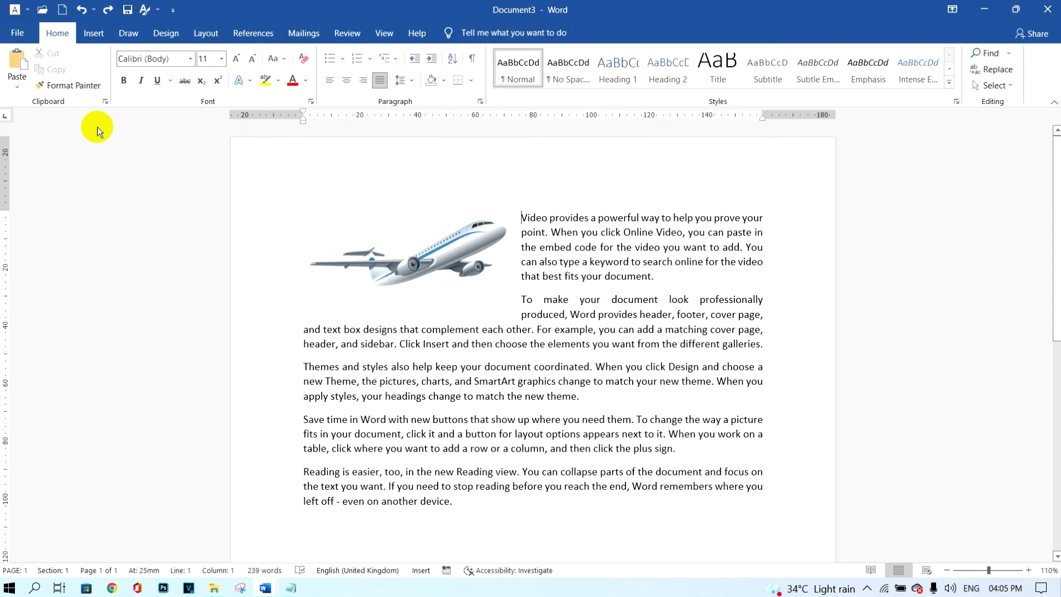
# Set the red pen to the thinnest stroke and draw a freehand outline around the airplane picture
pyautogui.click(128, 35)
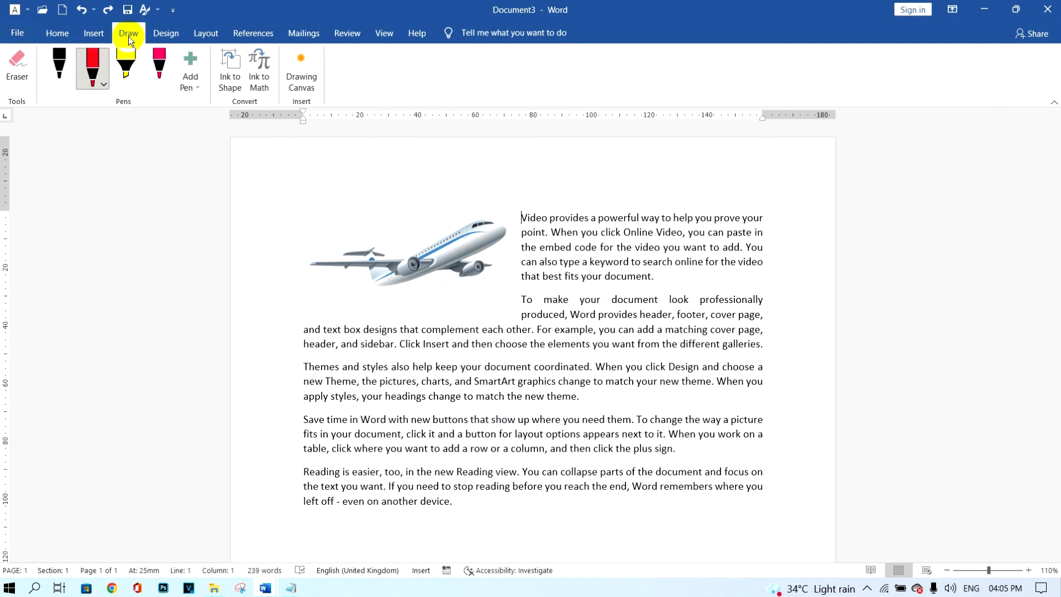
pyautogui.click(103, 84)
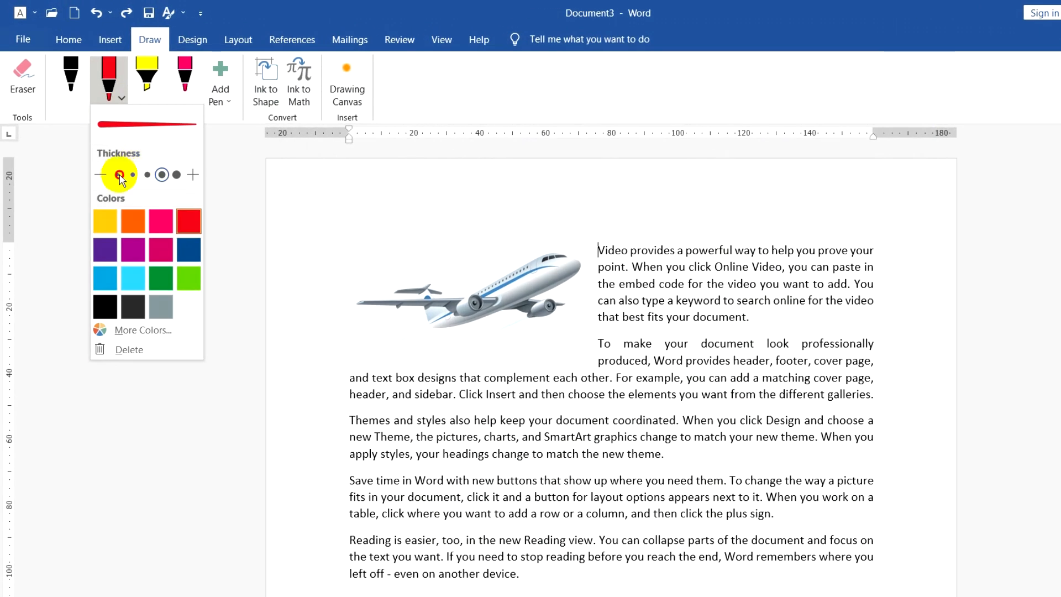
pyautogui.click(100, 152)
pyautogui.moveTo(346, 248)
pyautogui.mouseDown()
pyautogui.moveTo(390, 218)
pyautogui.moveTo(587, 233)
pyautogui.moveTo(558, 334)
pyautogui.moveTo(334, 310)
pyautogui.moveTo(348, 239)
pyautogui.mouseUp()
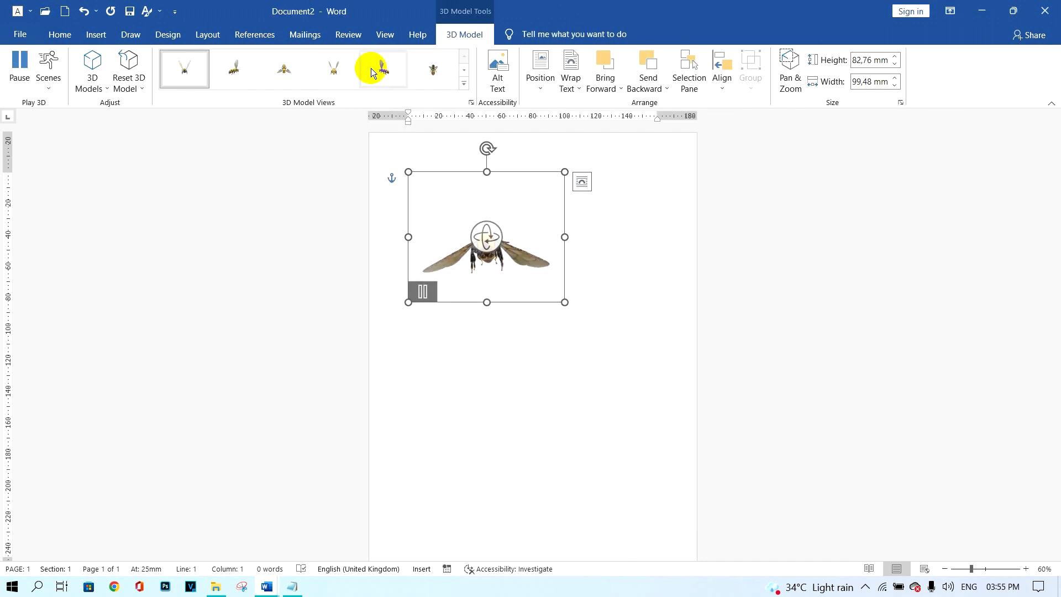
# In Document2, apply the right-facing side view to the bee model and deselect it
pyautogui.click(235, 69)
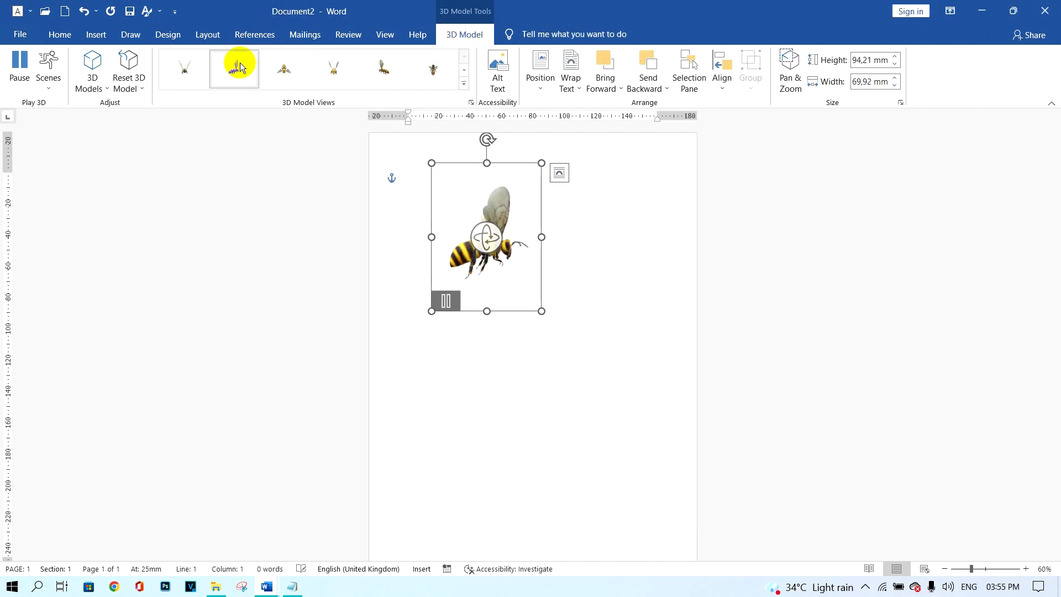
pyautogui.click(443, 348)
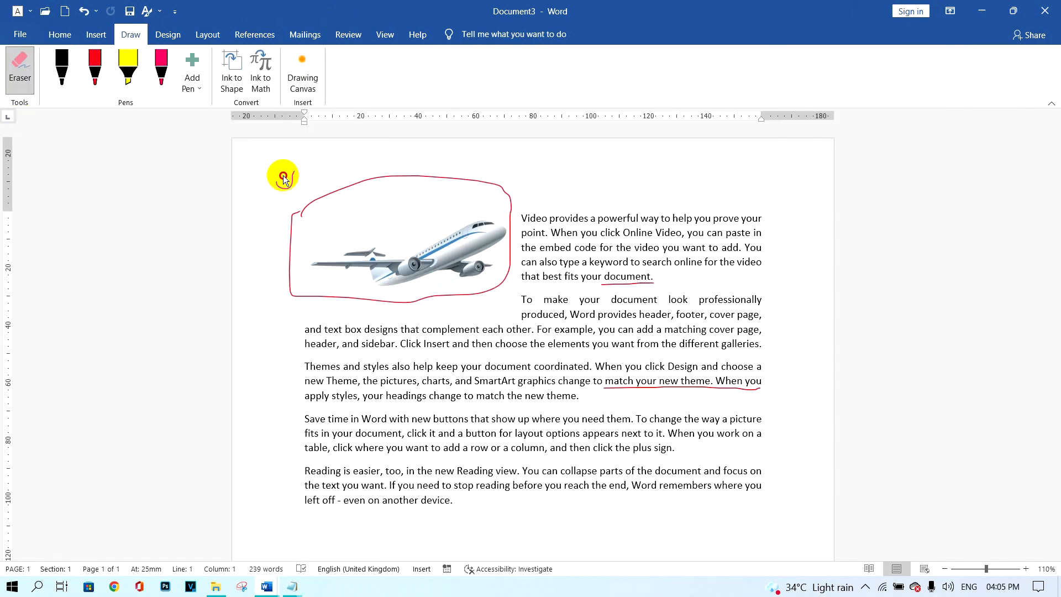
# Erase the ink underlines beneath "document." and "match your new theme. When you" in Document3
pyautogui.click(630, 282)
pyautogui.click(683, 387)
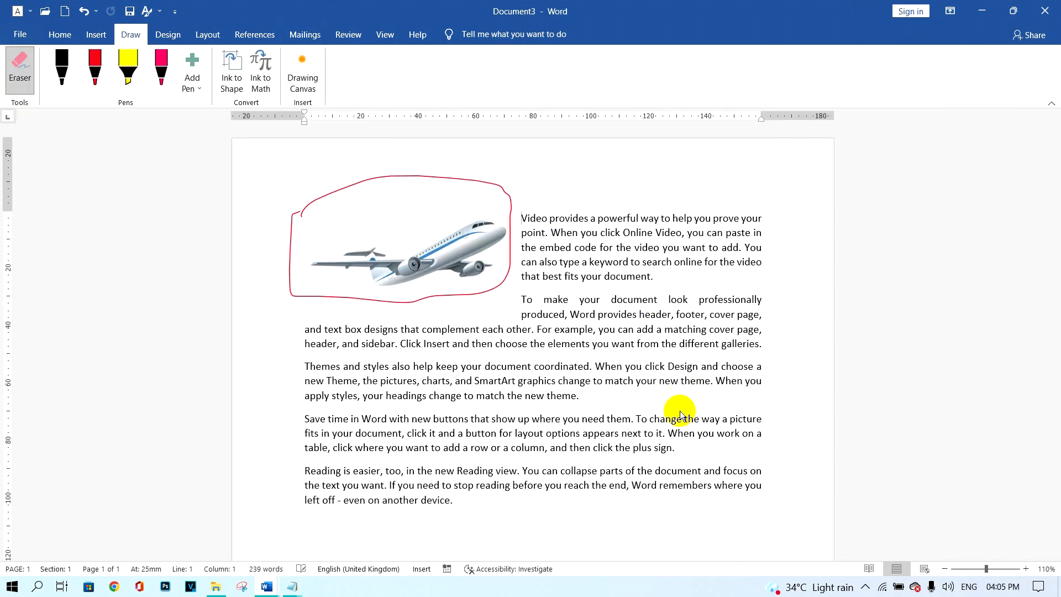